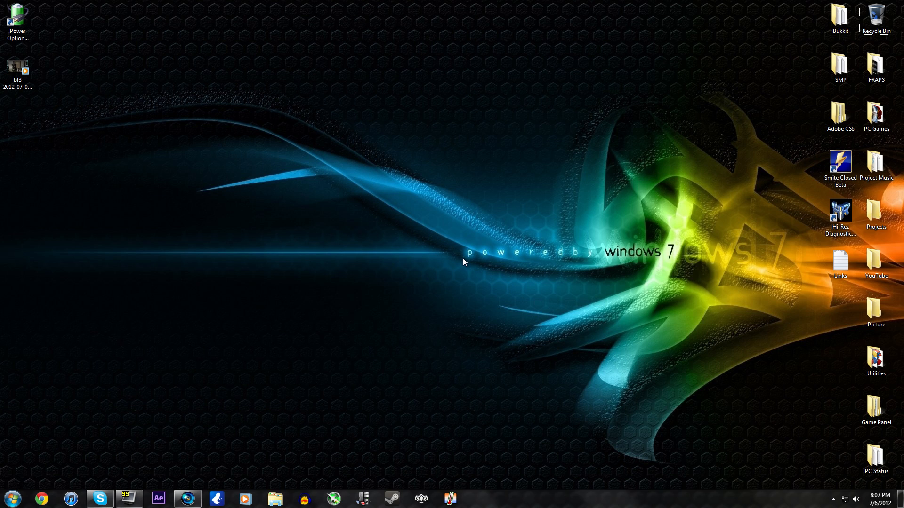
Step: Drop the bf3 gameplay clip onto the Vegas timeline and maximize the window
click(176, 496)
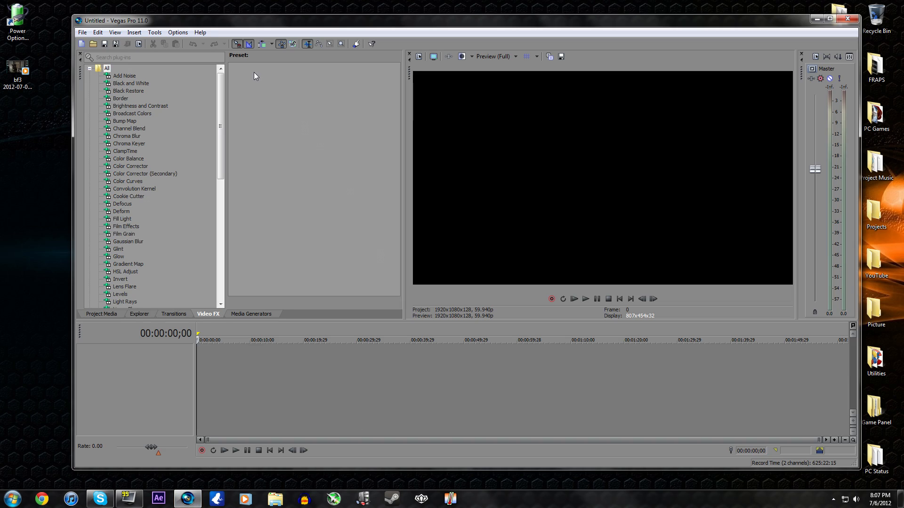
drag(173, 15, 165, 14)
drag(16, 71, 201, 379)
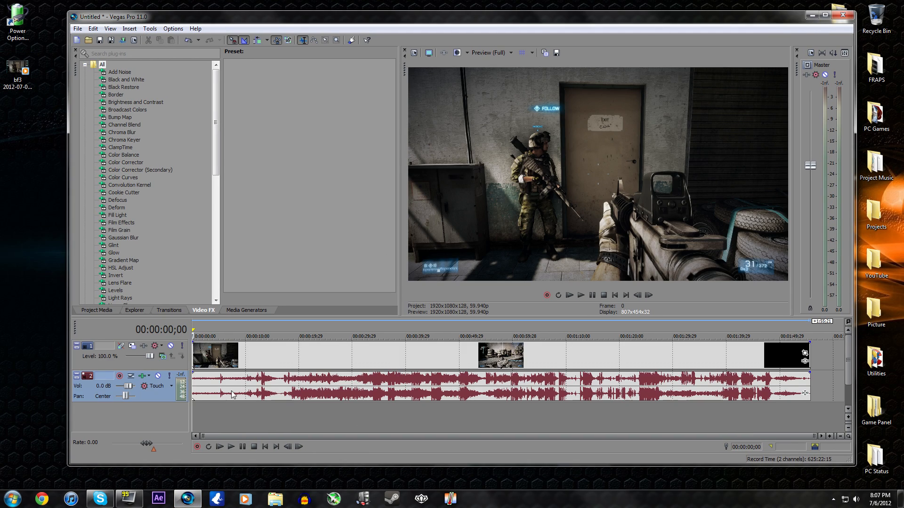
click(825, 15)
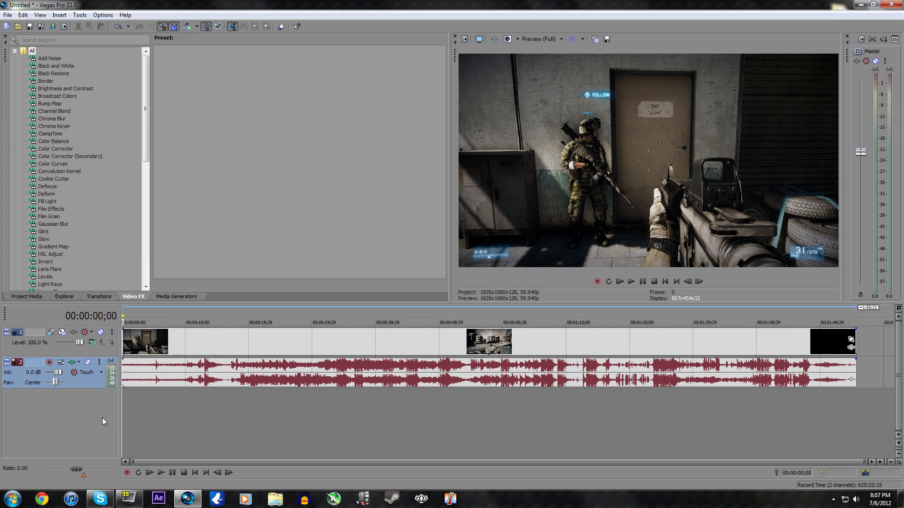
Step: Move the clip's events to the timeline start, trim it to about 16 seconds, and play it back
click(134, 345)
drag(134, 345, 350, 348)
drag(489, 347, 241, 336)
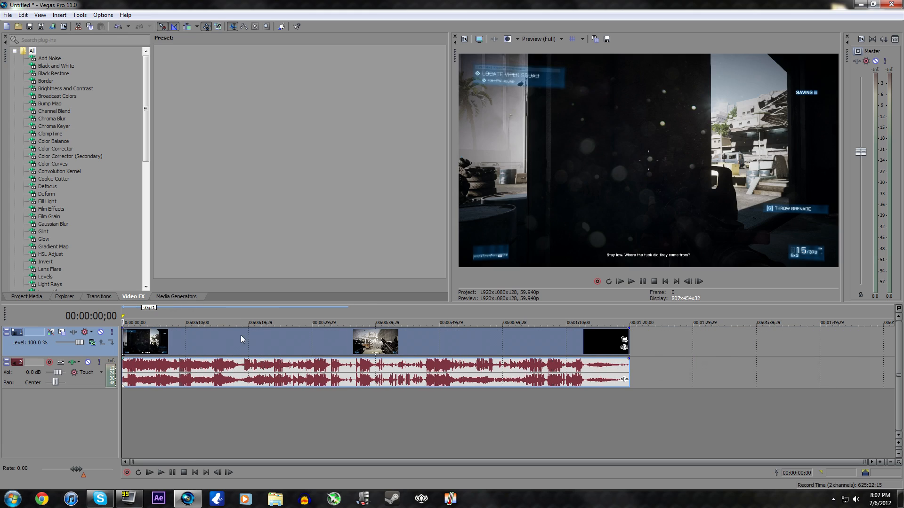
drag(629, 349, 227, 349)
key(space)
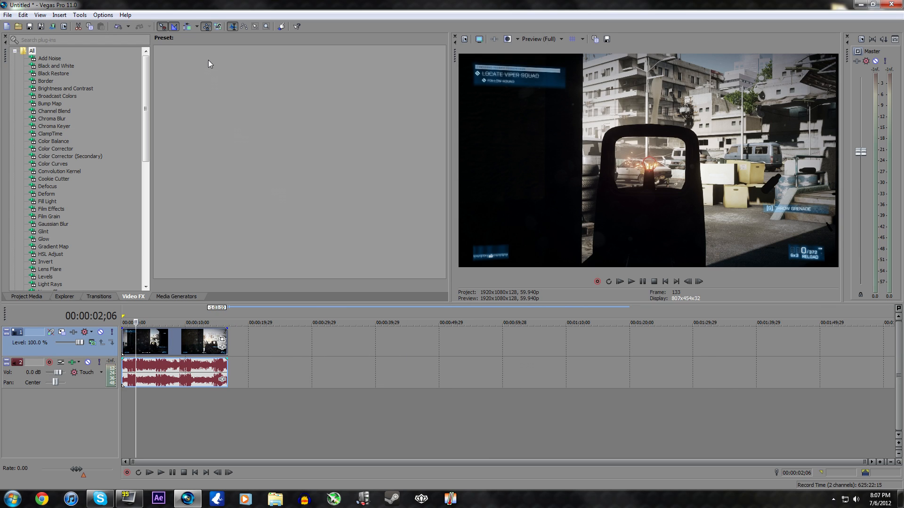
Step: Turn on Disable Resample for the second video event
click(162, 336)
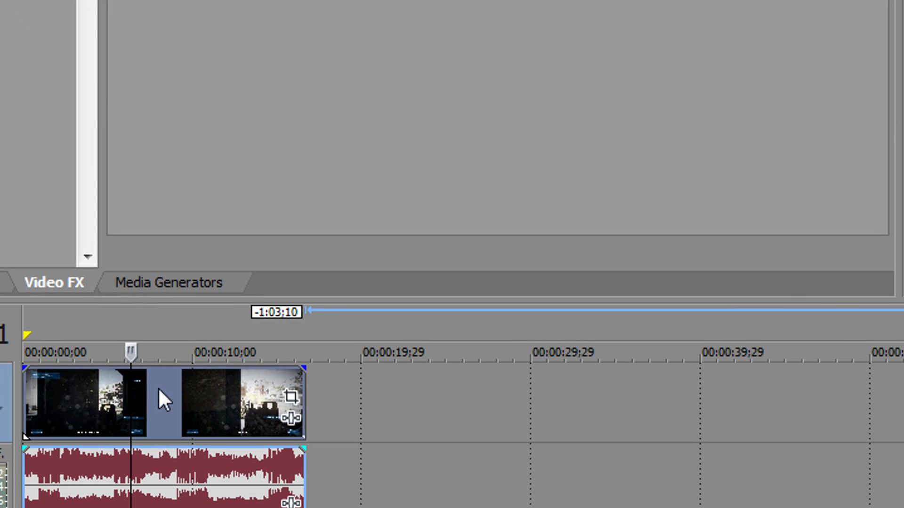
click(188, 392)
right_click(143, 403)
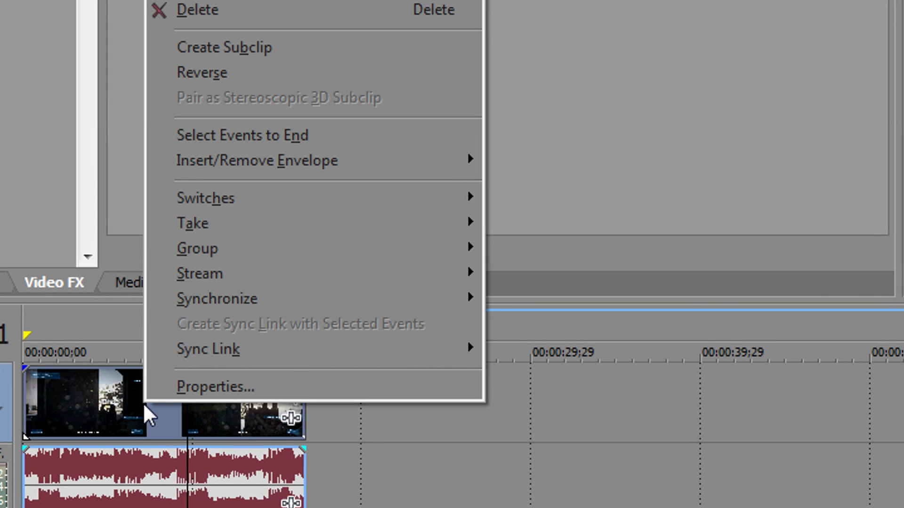
mouse_move(260, 203)
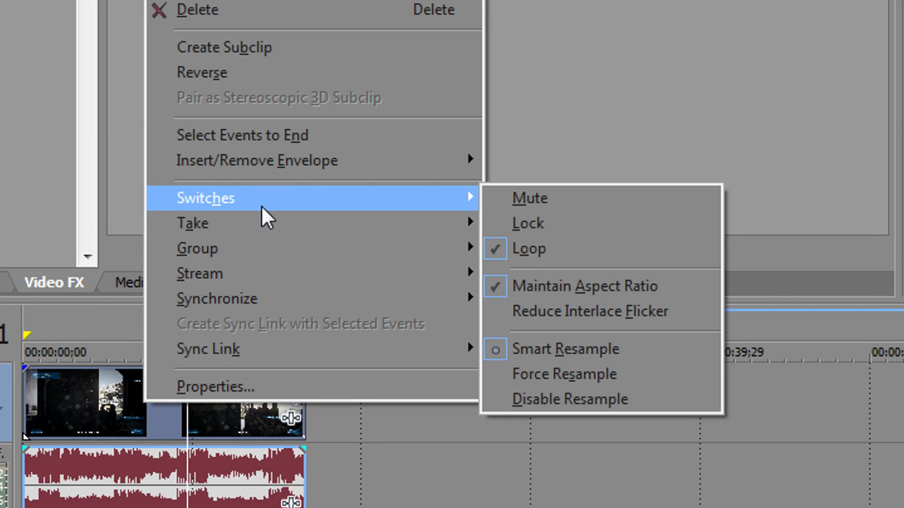
click(604, 401)
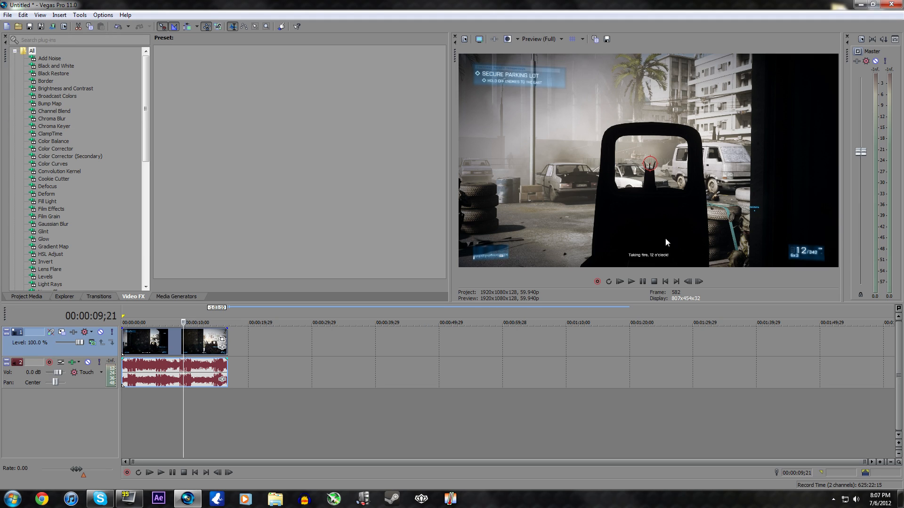
Step: Switch the first video event to Force Resample instead
click(158, 353)
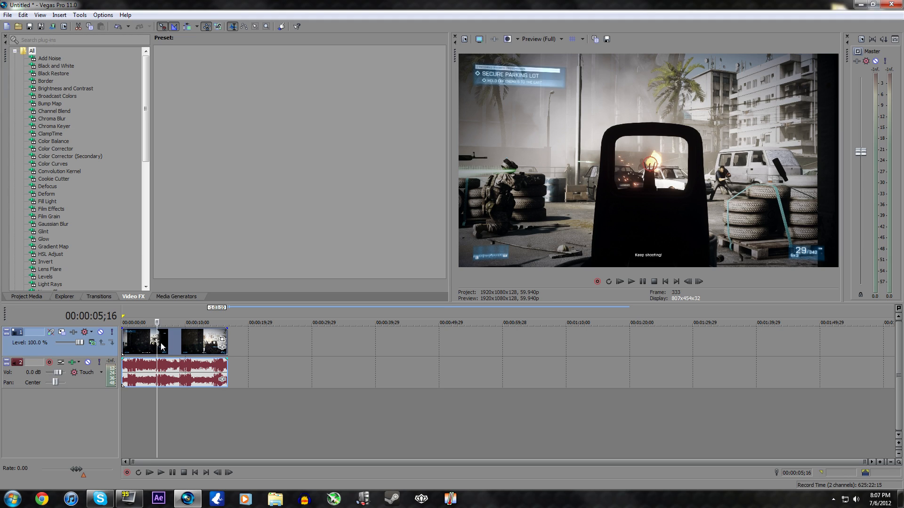
right_click(177, 343)
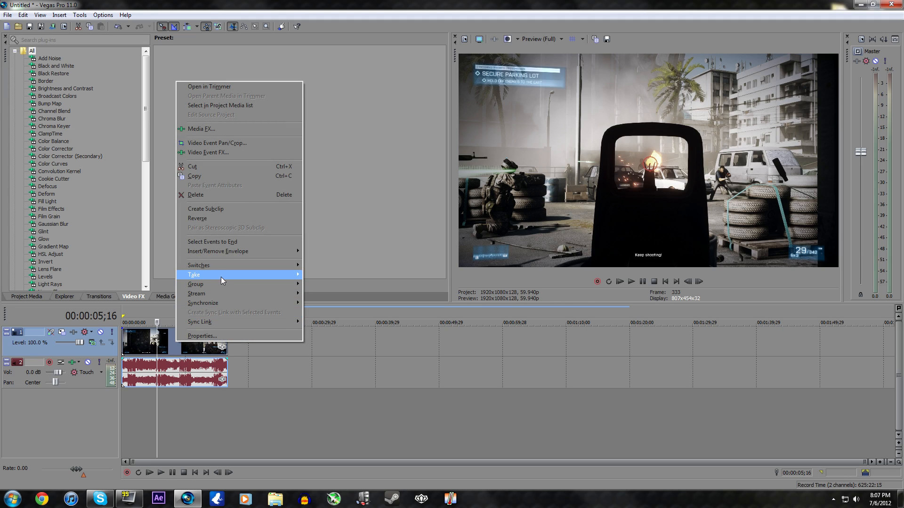
mouse_move(226, 266)
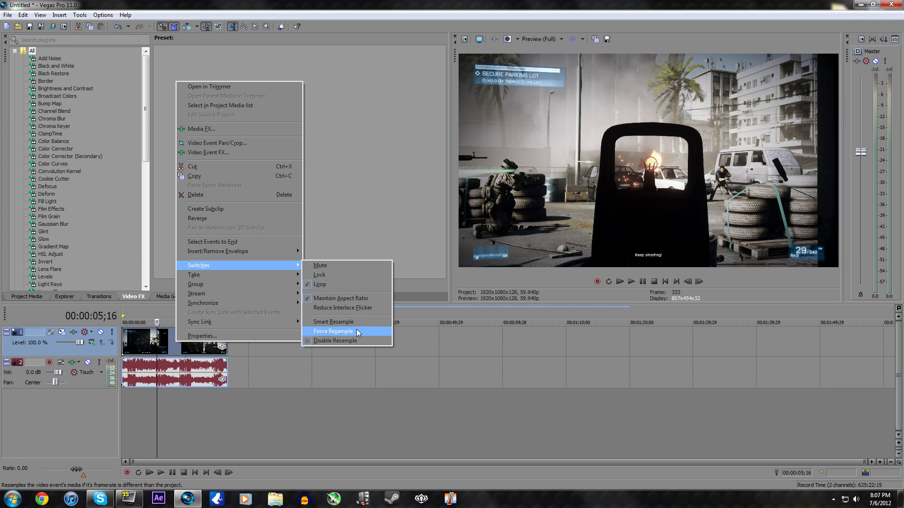
click(356, 331)
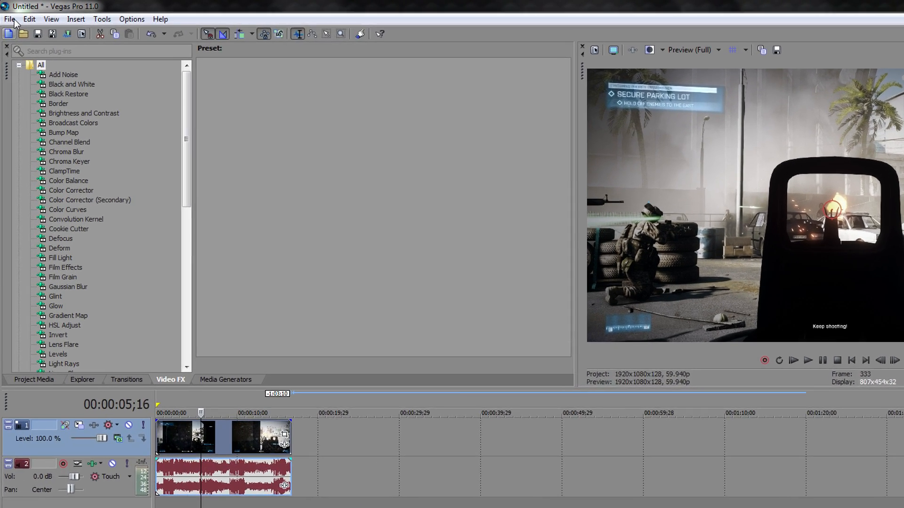
Step: Open the File > Properties dialog, keeping the Custom template
click(8, 15)
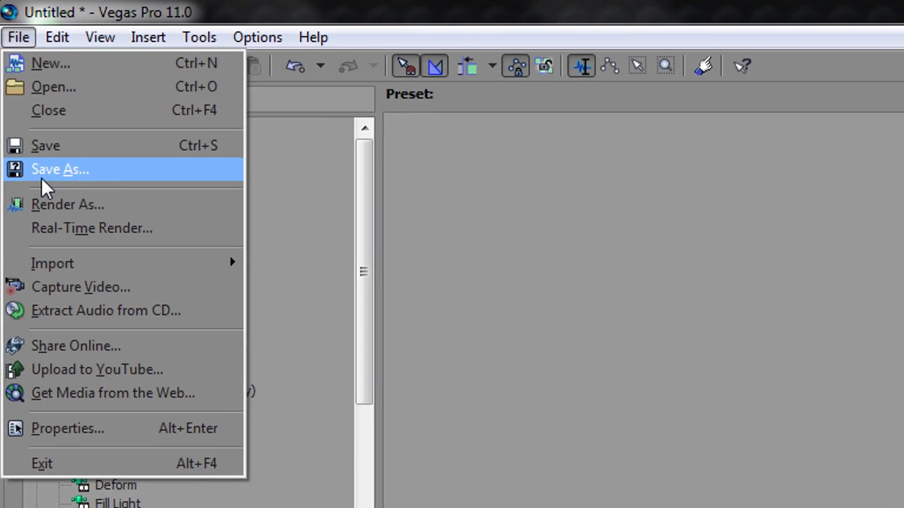
click(28, 424)
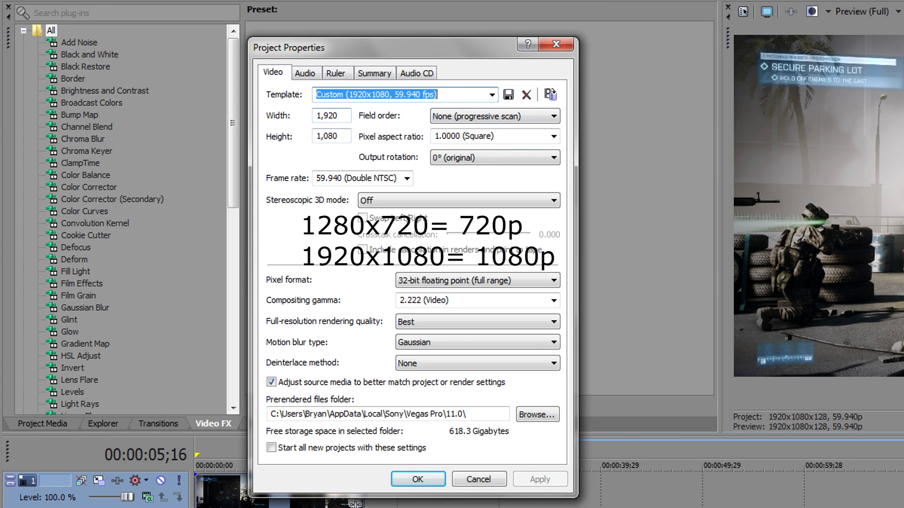
click(492, 95)
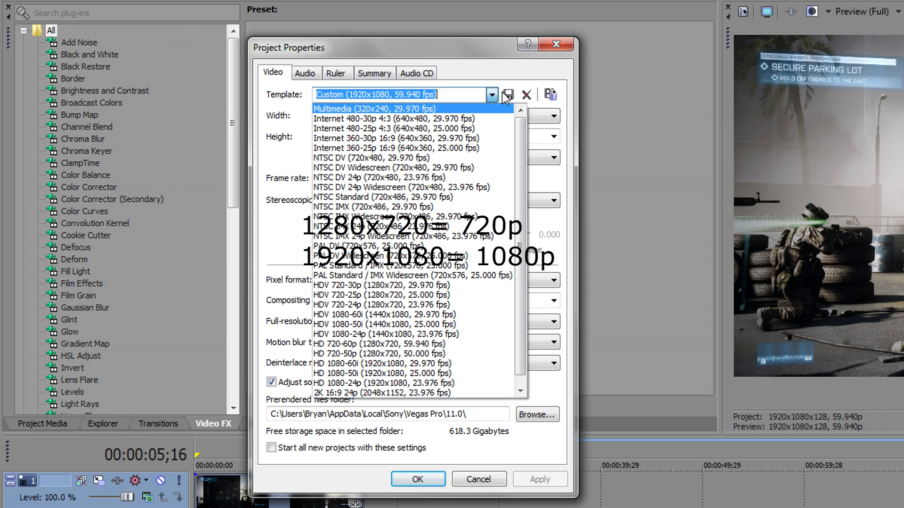
key(Escape)
Step: Enter a custom frame size, correcting it to 1920 width and 1080 height
key(Tab)
text(1250)
key(Tab)
text(720)
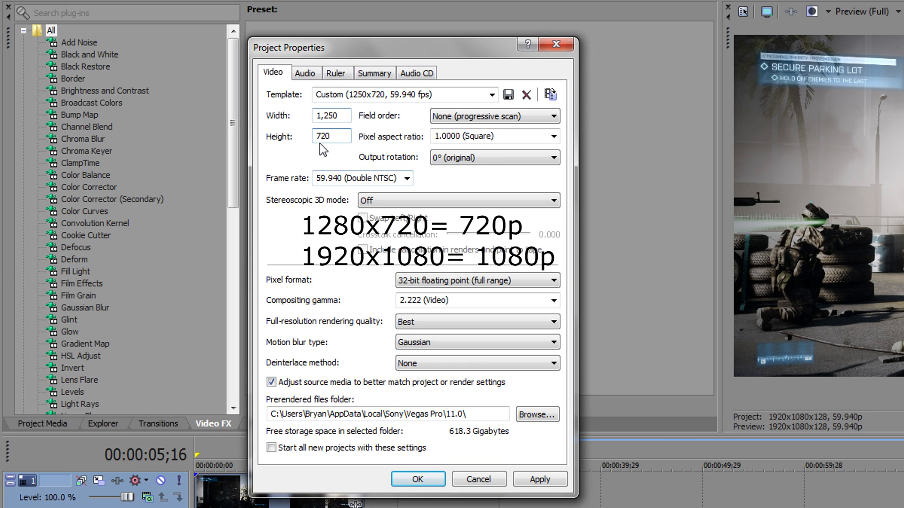
key(shift+Tab)
text(1920)
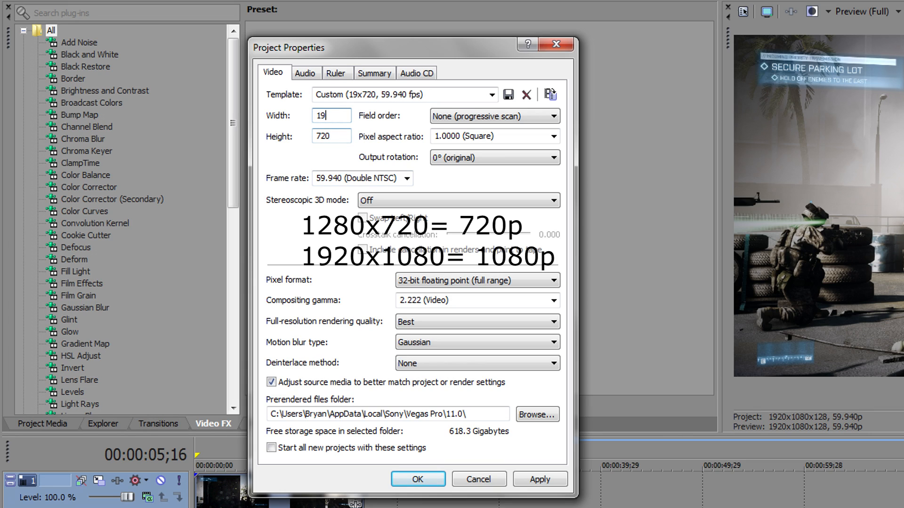
click(331, 136)
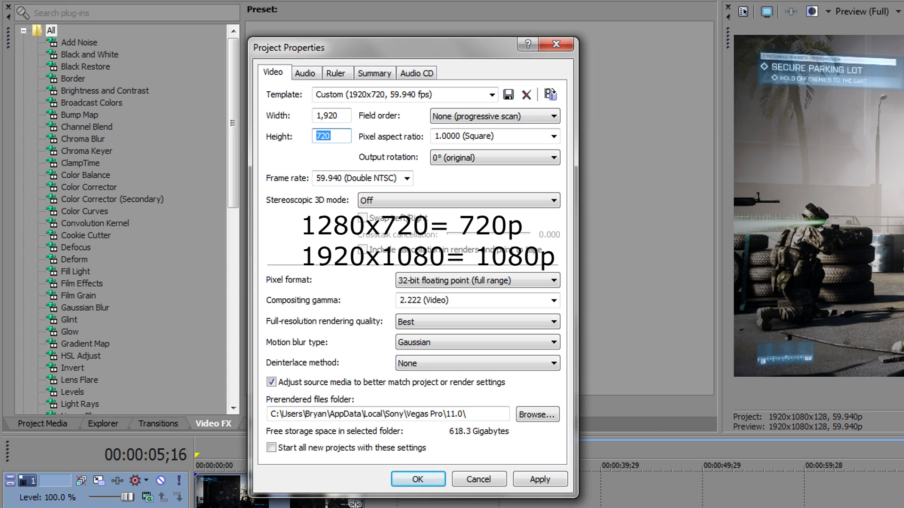
key(BackSpace)
key(BackSpace)
key(BackSpace)
text(1080)
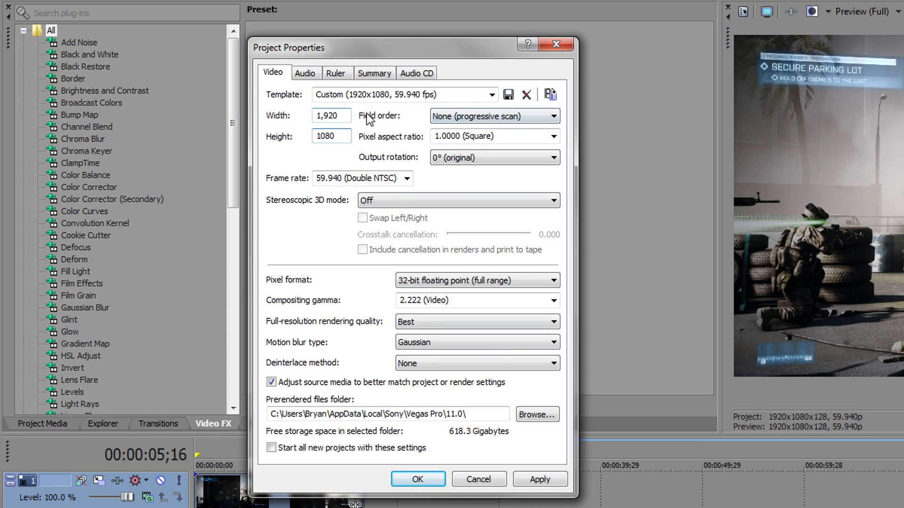
click(484, 113)
click(466, 125)
click(553, 137)
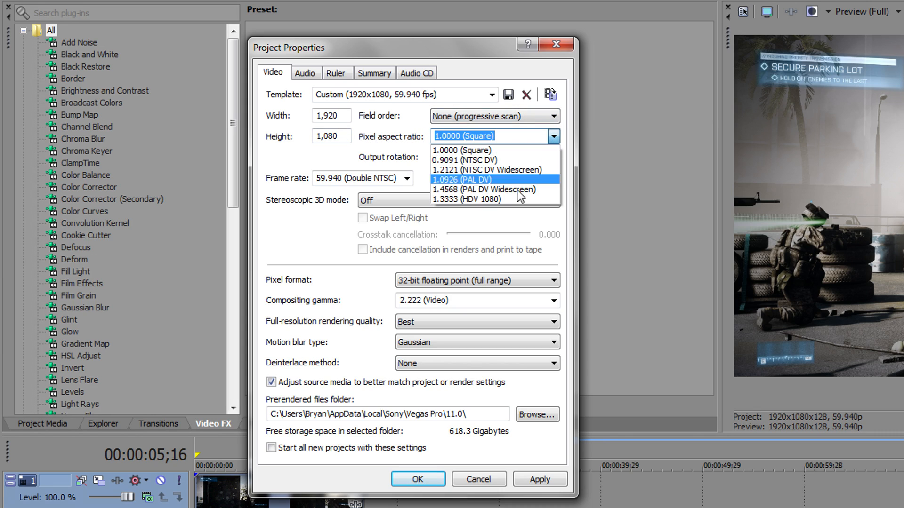
click(482, 150)
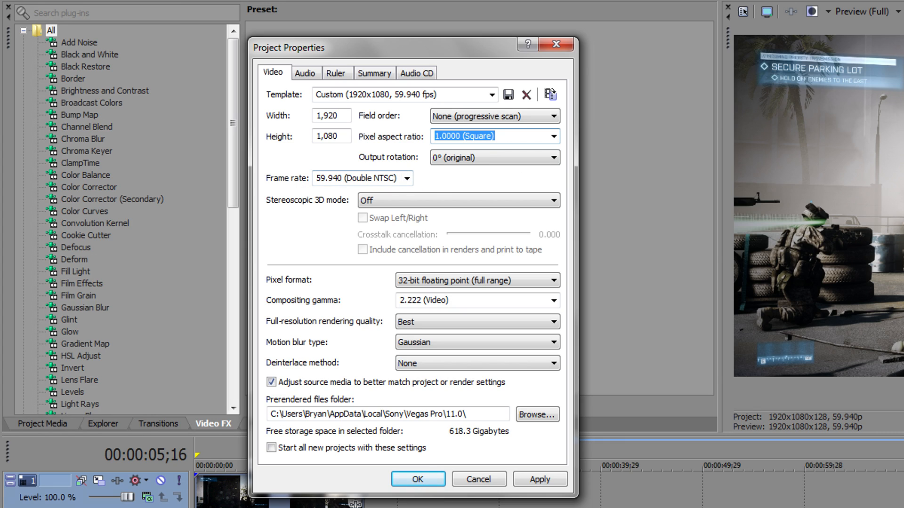
click(406, 178)
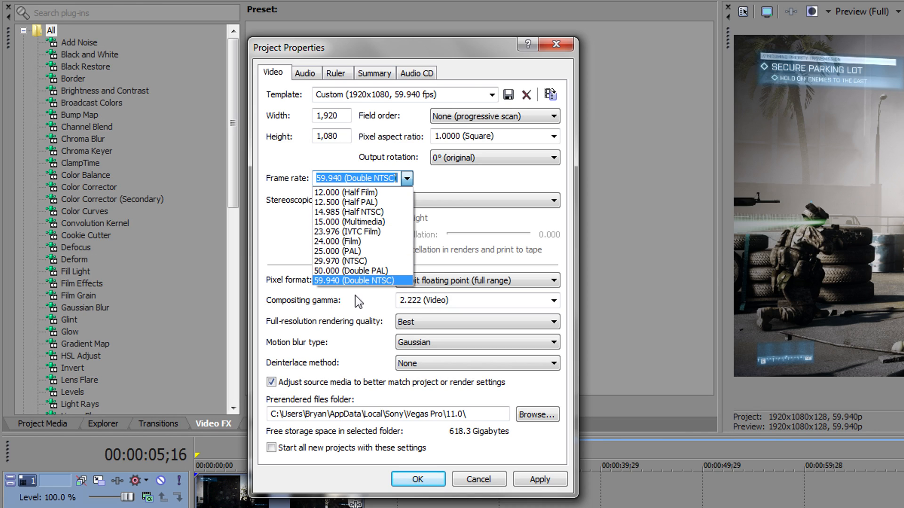
click(360, 281)
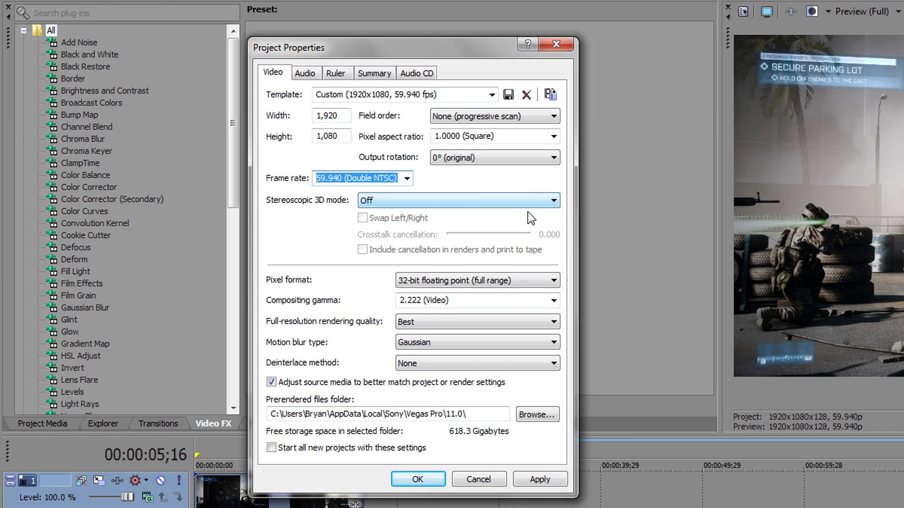
Step: Set pixel format to 32-bit floating point (full range), keeping 2.222 gamma, Gaussian blur and no deinterlacing
click(513, 279)
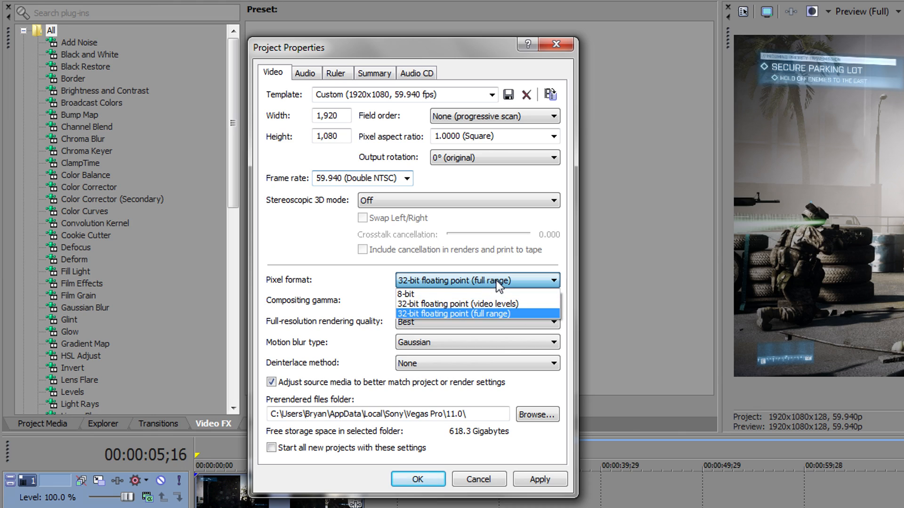
click(435, 291)
click(448, 280)
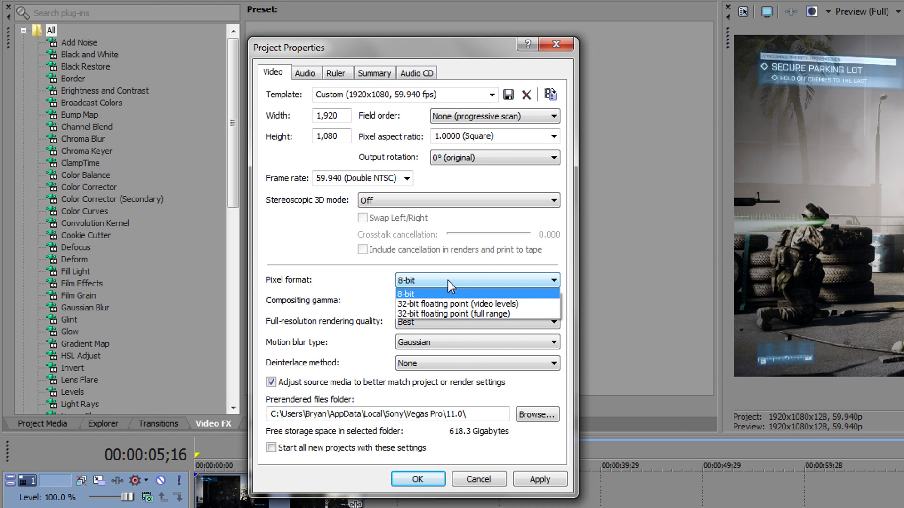
click(441, 313)
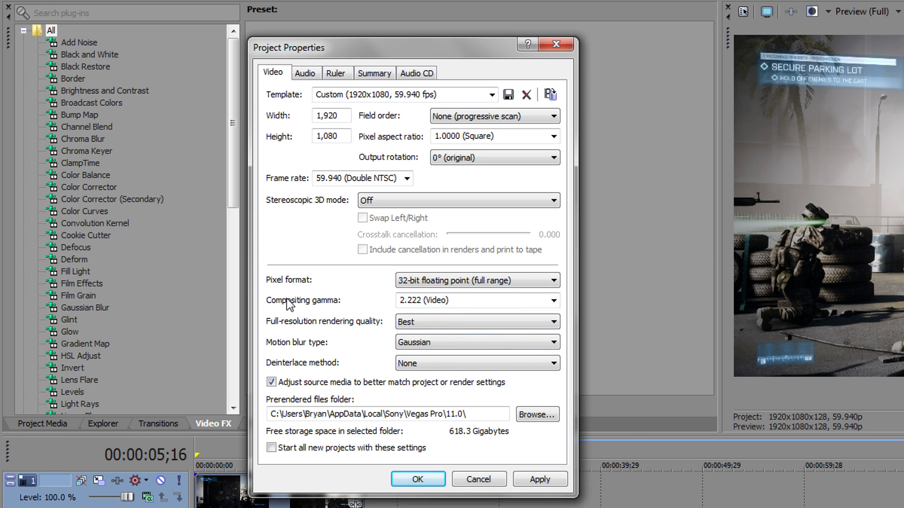
click(553, 301)
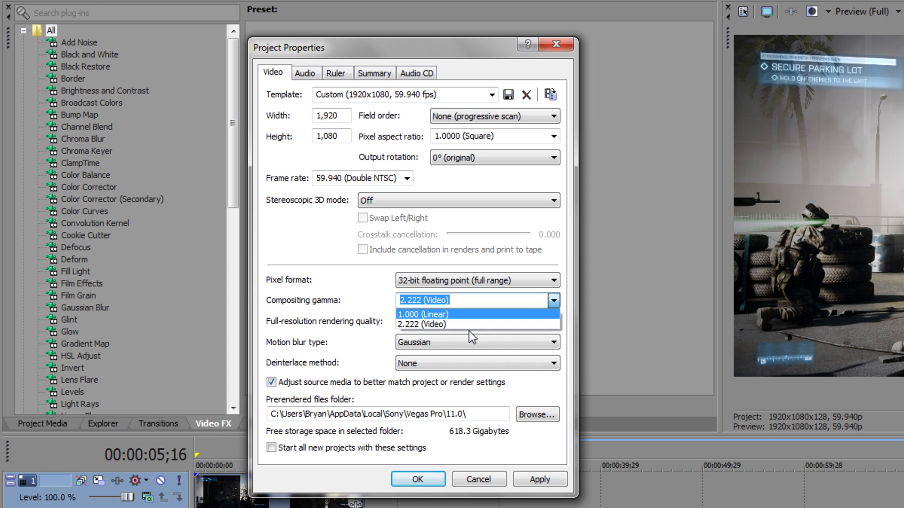
click(424, 324)
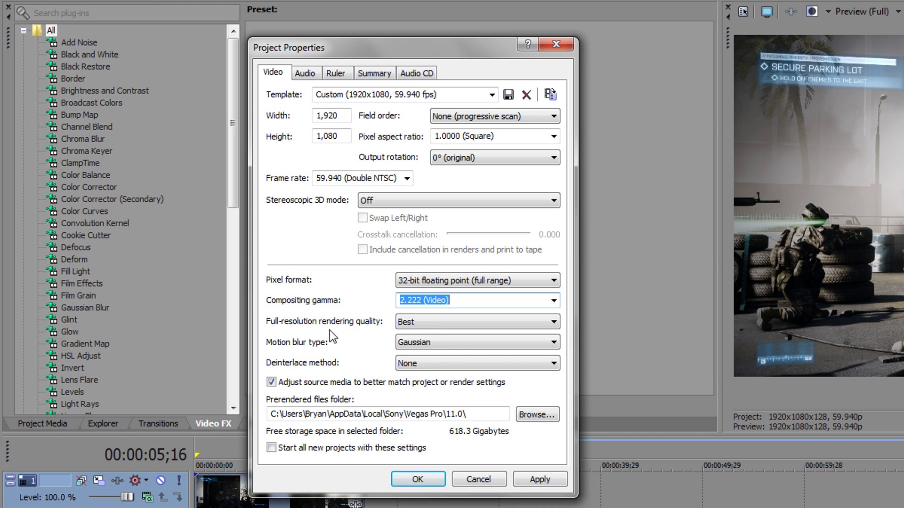
click(476, 346)
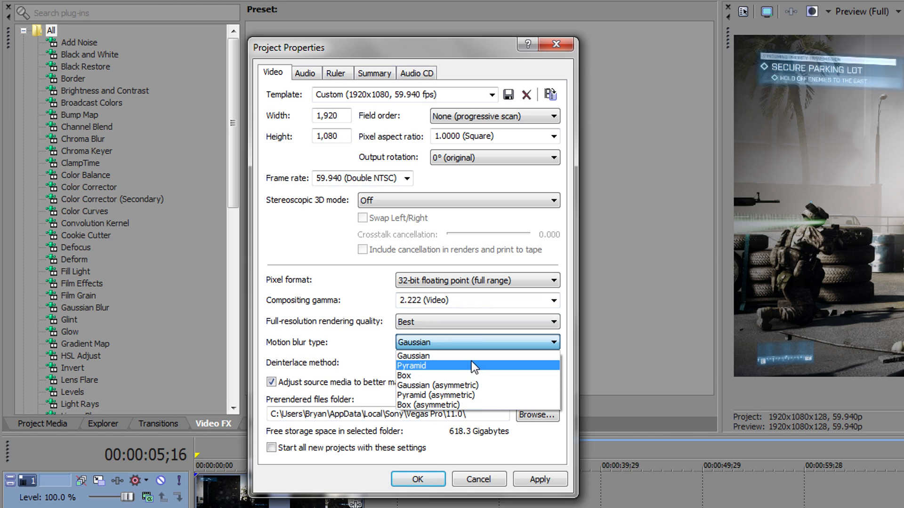
click(425, 355)
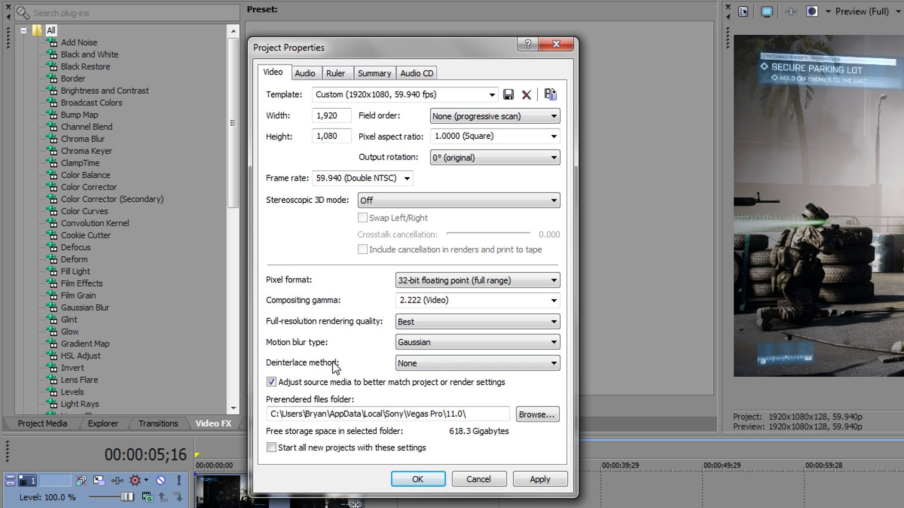
click(428, 360)
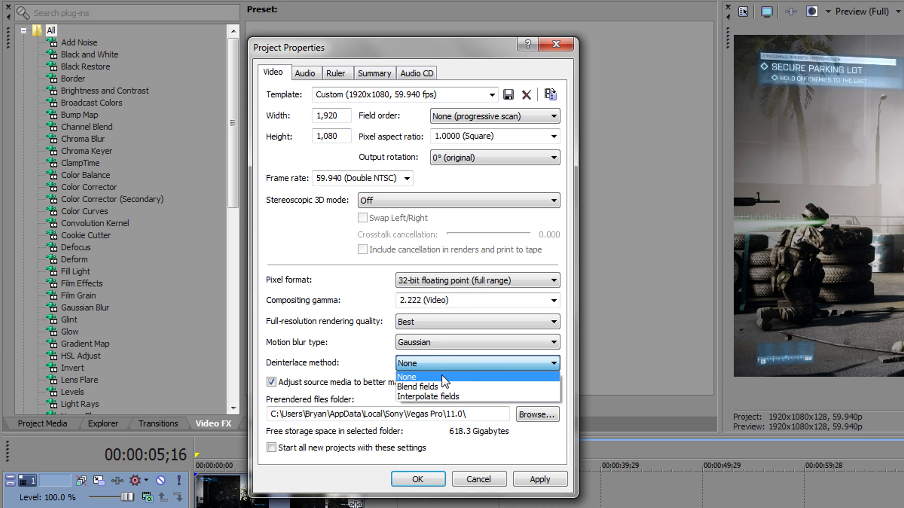
click(442, 375)
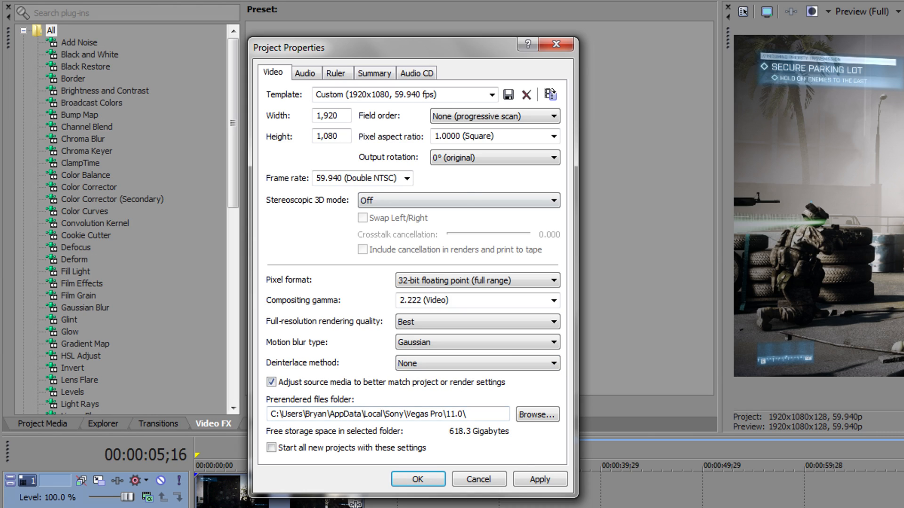
Step: Keep the project audio at 24-bit depth with Best resample quality
click(305, 73)
click(541, 161)
click(530, 180)
click(530, 160)
click(520, 187)
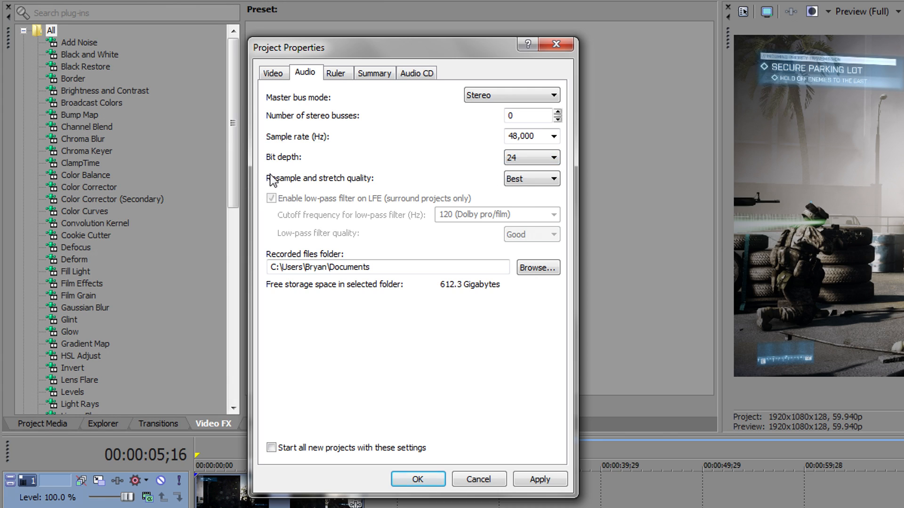
click(518, 178)
click(522, 207)
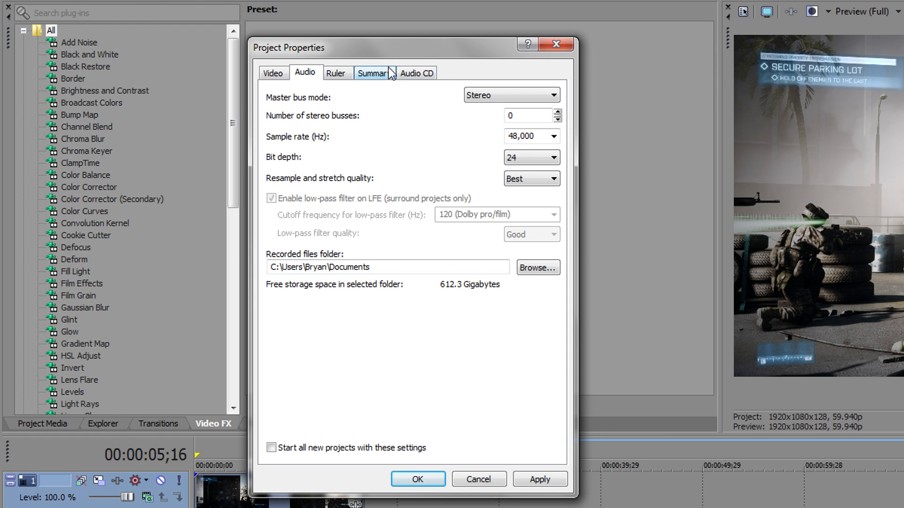
Step: Make these settings the default for new projects, then apply and confirm them
click(275, 75)
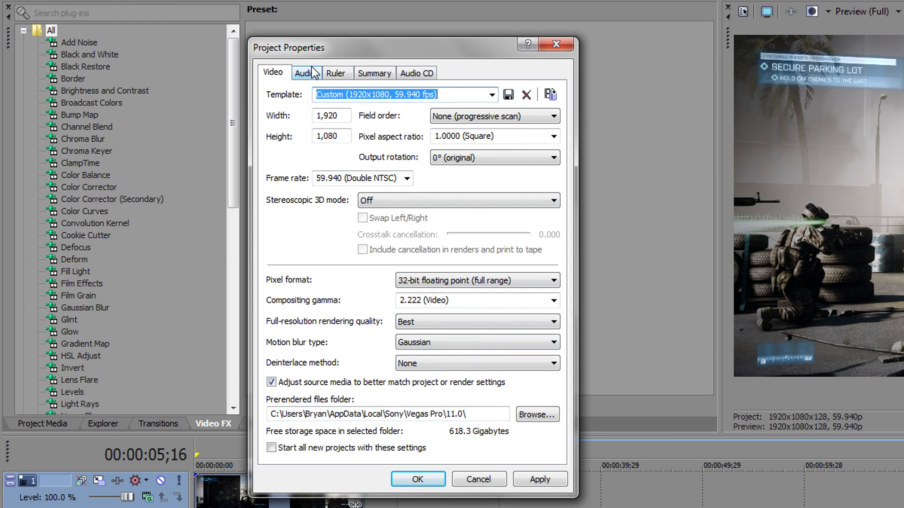
click(305, 74)
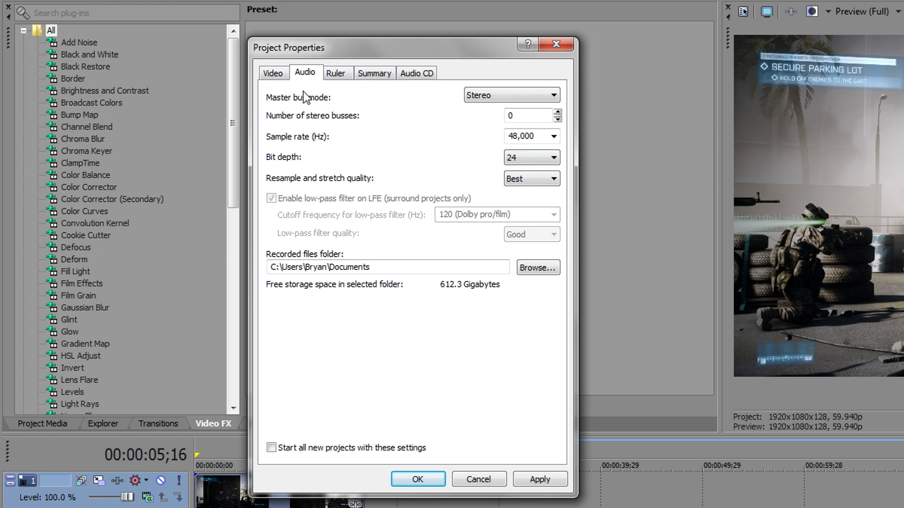
click(277, 76)
drag(332, 57, 289, 47)
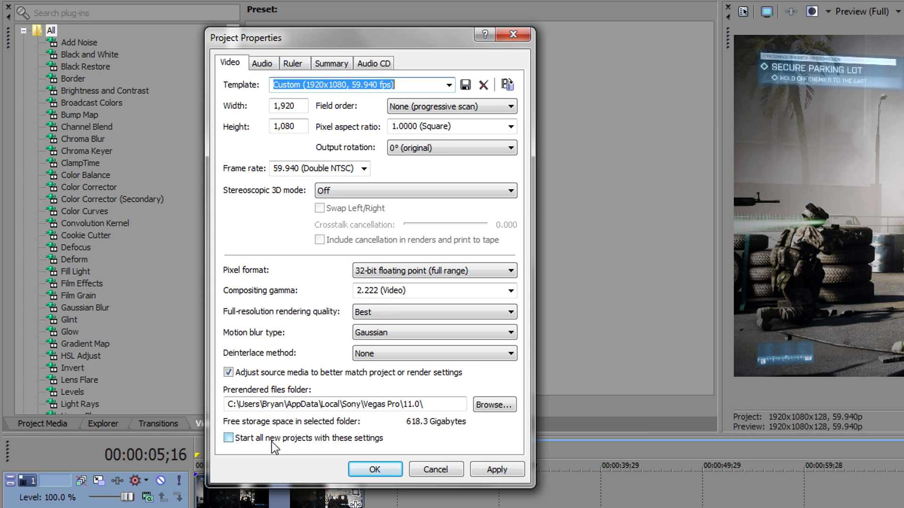
click(292, 440)
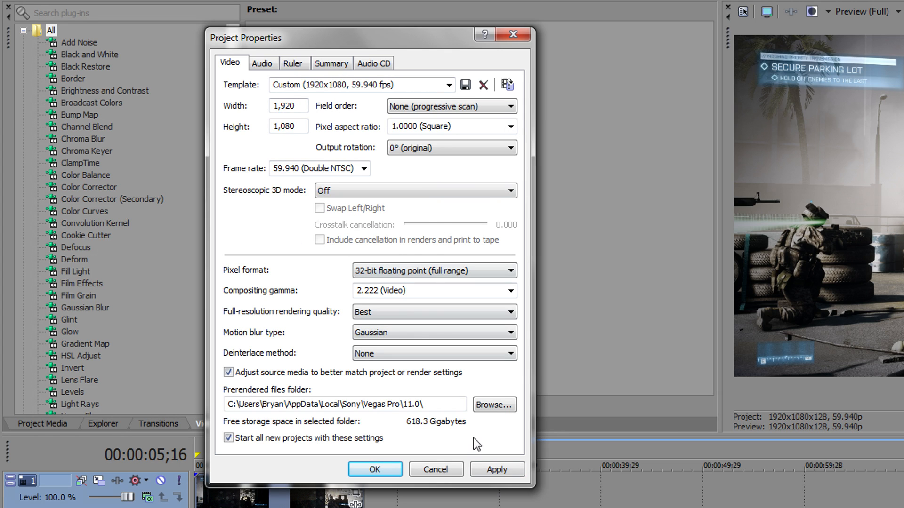
click(496, 470)
click(375, 469)
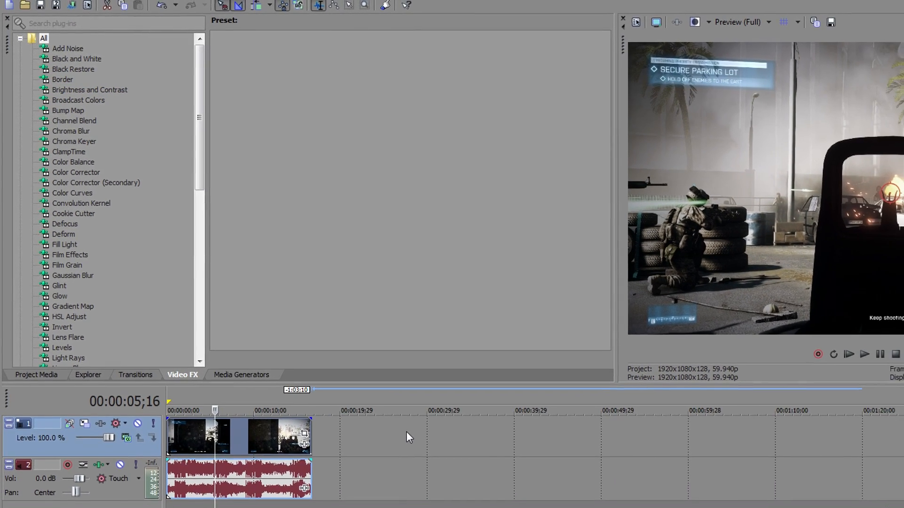
Step: Put the cursor near 2;20 and drag the (Default) Color Corrector preset onto video track 1
click(213, 426)
click(179, 426)
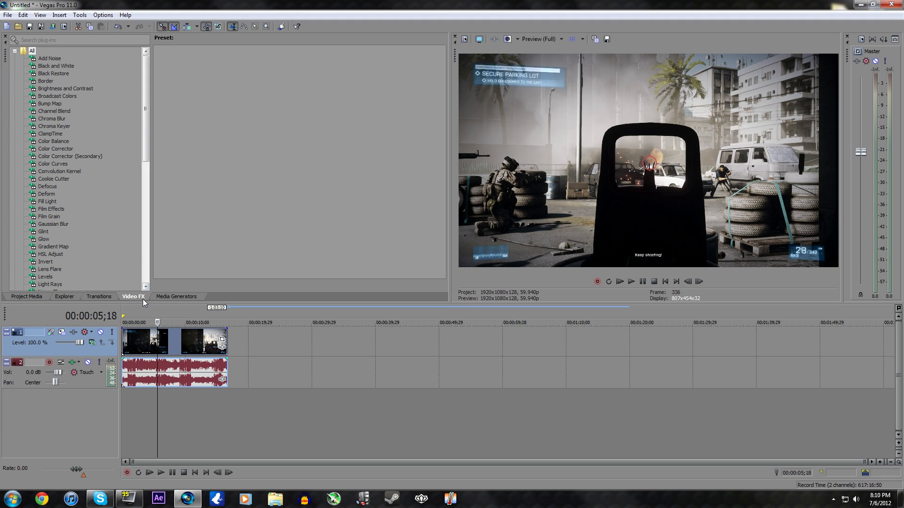
click(55, 148)
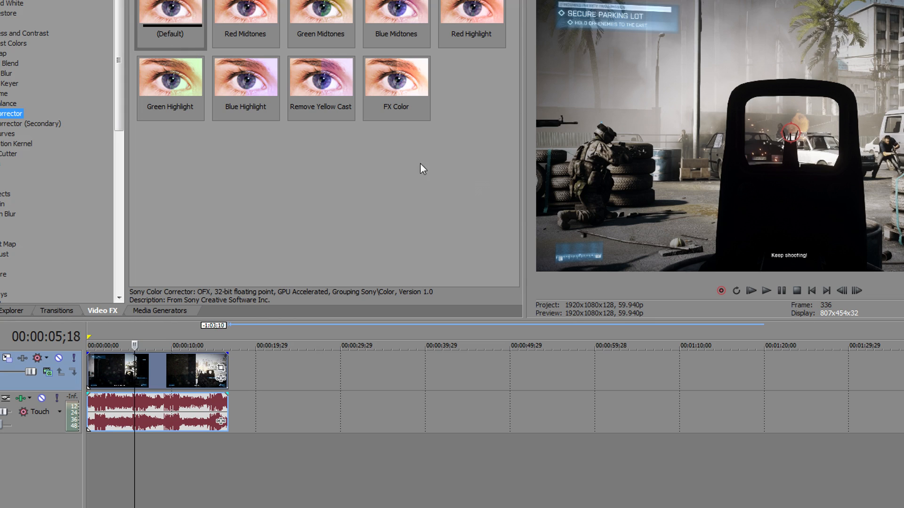
click(169, 9)
drag(169, 9, 18, 381)
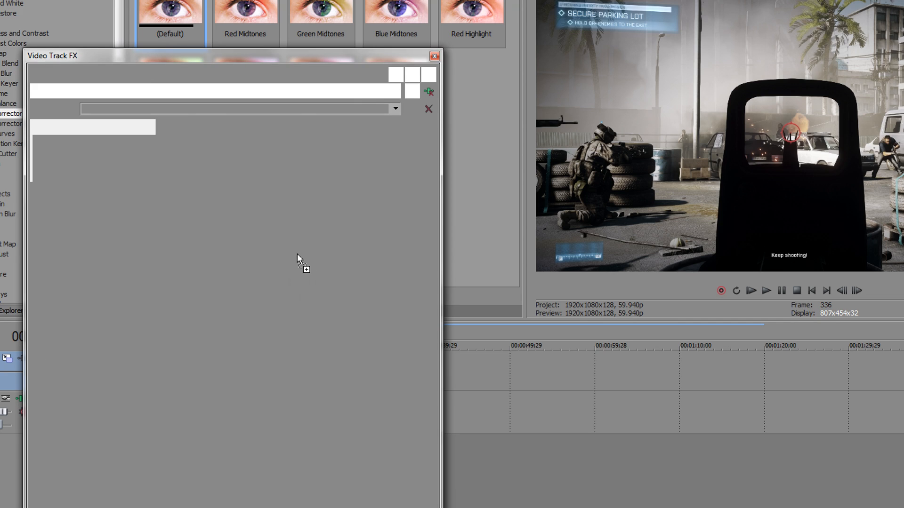
Step: Set the Color Corrector saturation to 1.250 and gamma to 1.350
scroll(431, 215, down, 3)
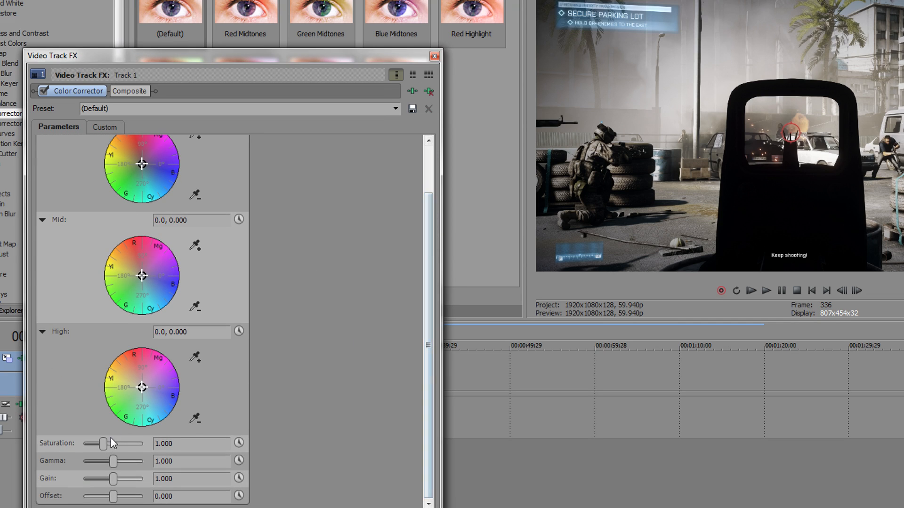
mouse_move(101, 445)
mouse_down()
mouse_move(137, 446)
mouse_move(117, 450)
mouse_up()
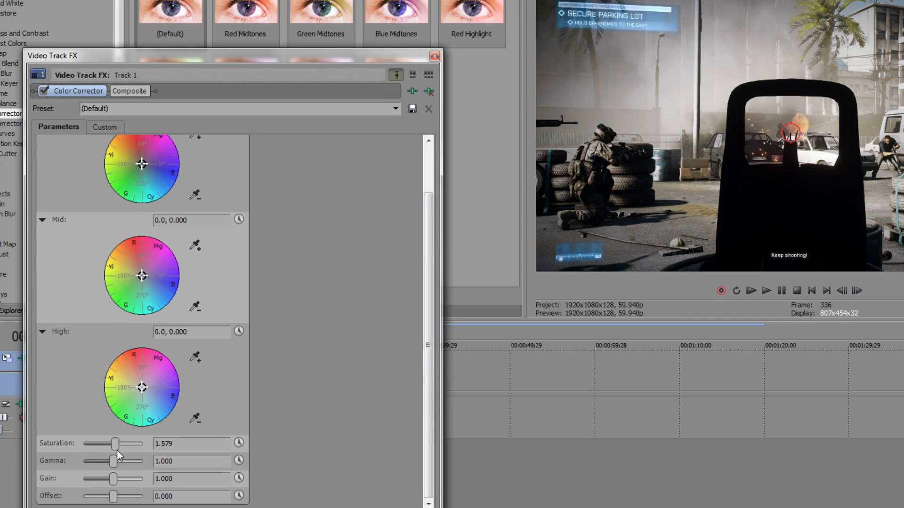
drag(128, 461, 114, 500)
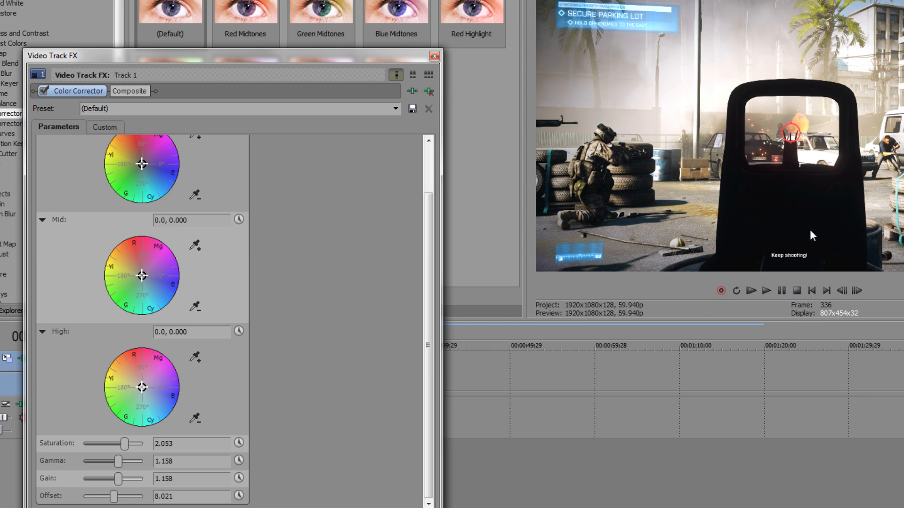
click(194, 444)
text(1.25)
key(Return)
double_click(208, 460)
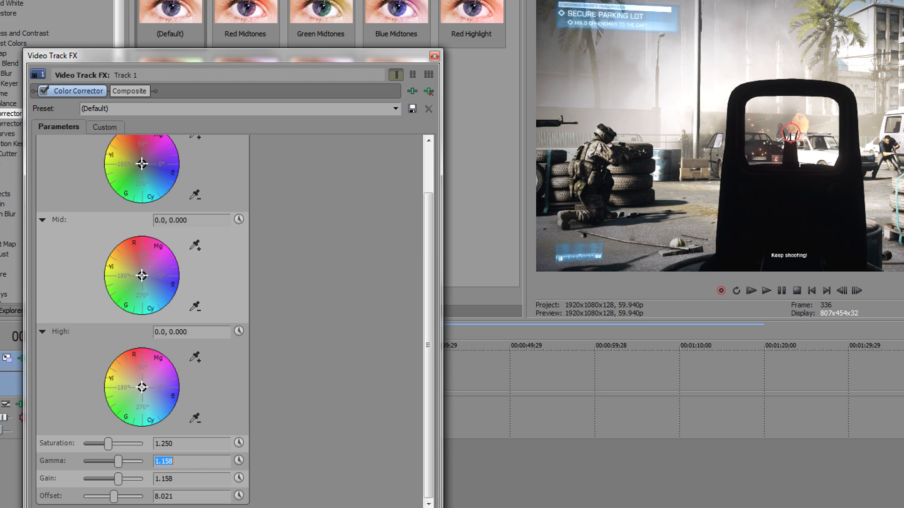
text(1.350)
key(Return)
Step: Set gain to 1.200 and offset to -20.000, then move the effects window aside
key(Tab)
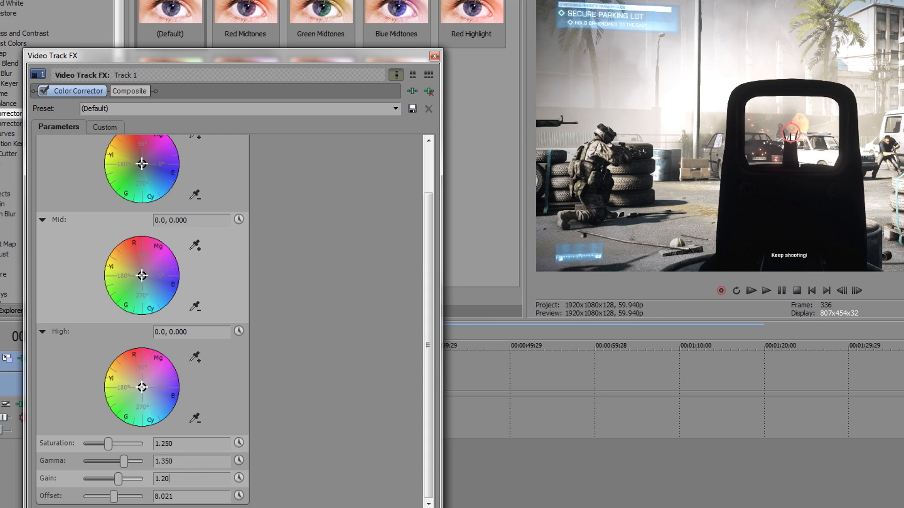
key(Return)
key(Tab)
text(-)
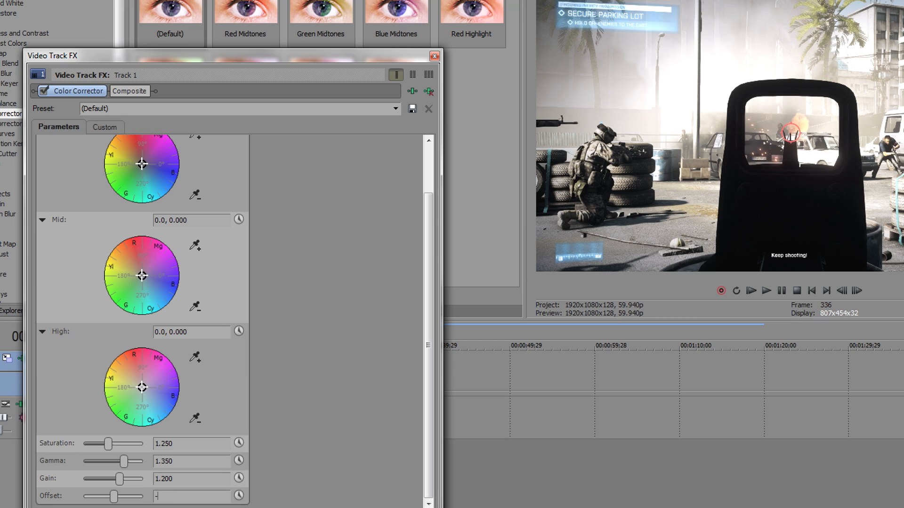
key(Return)
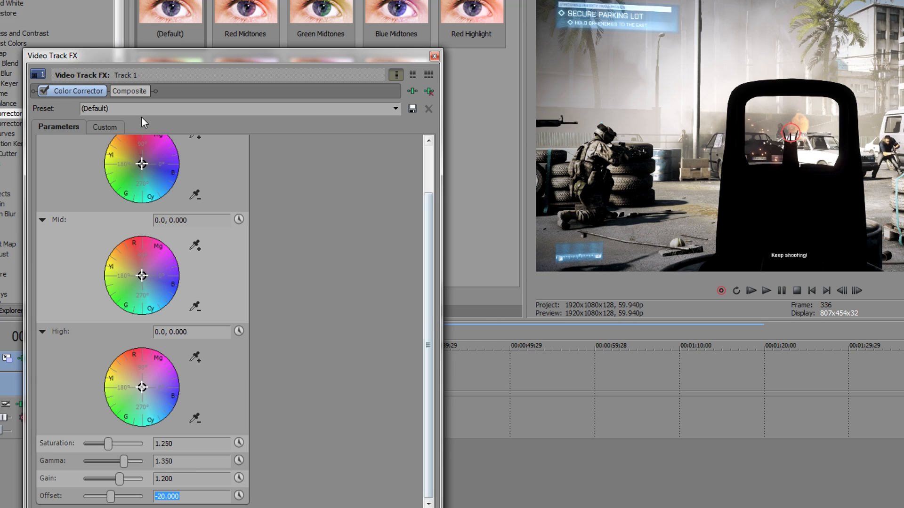
drag(431, 383, 437, 396)
click(98, 109)
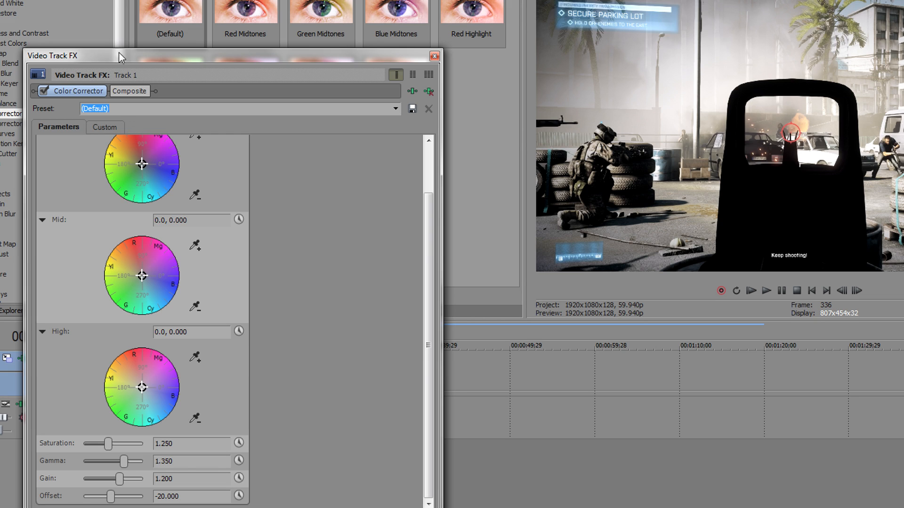
drag(131, 58, 60, 40)
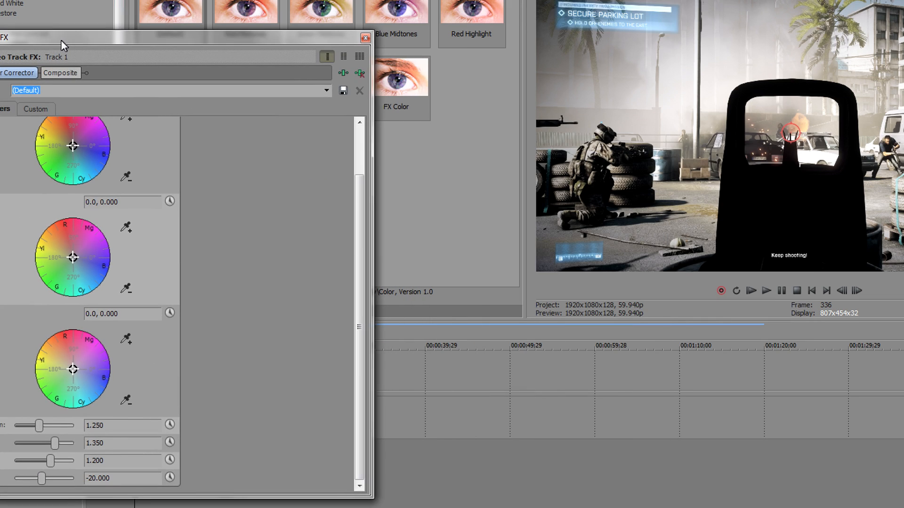
Step: Save the grade as preset 'BF3 Color Correction', close the FX window, and drag that preset out
text(BF3 Color Correction)
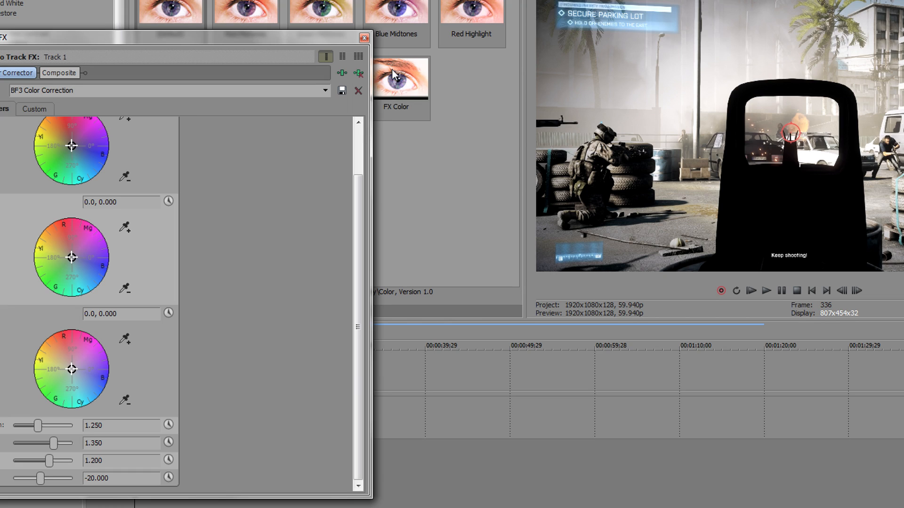
click(342, 91)
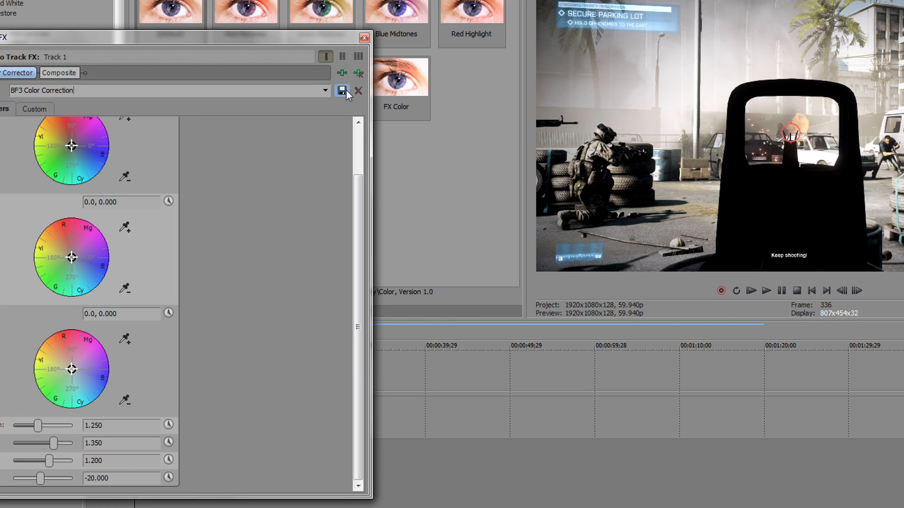
click(364, 38)
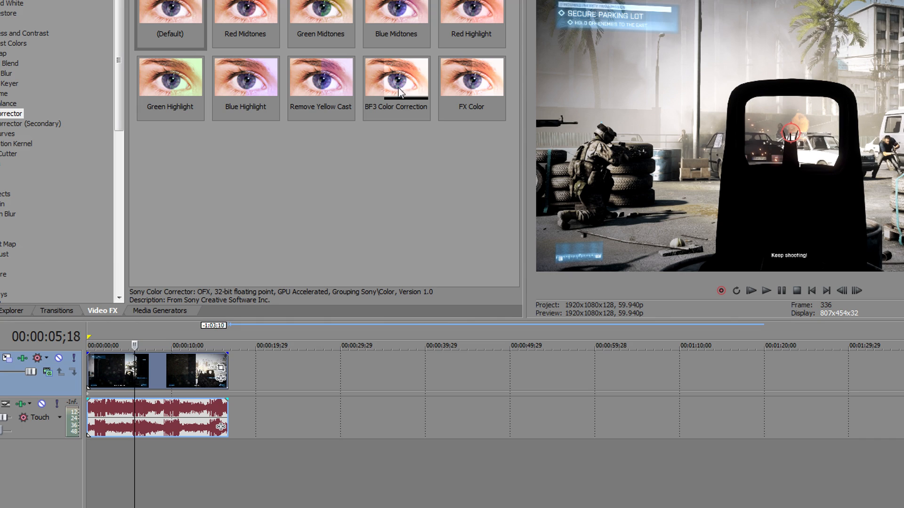
drag(399, 92, 92, 377)
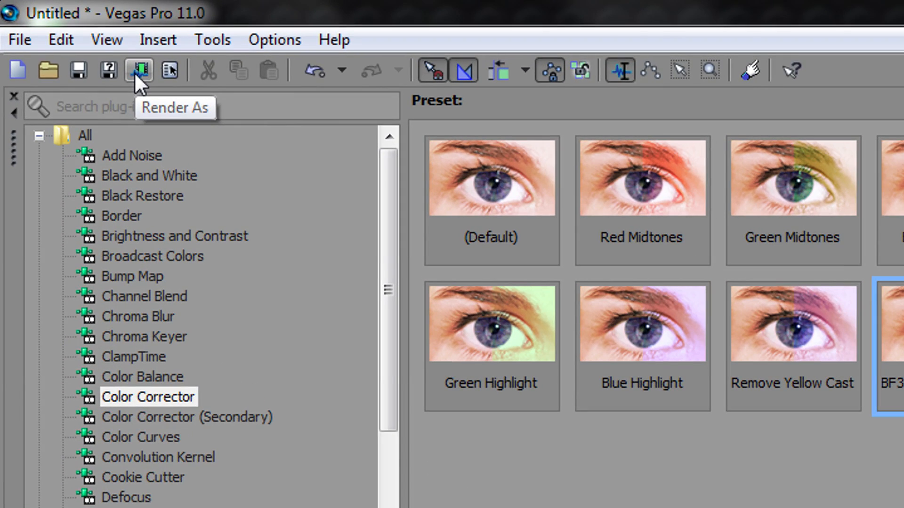
Step: In Render As, expand Sony AVC/MVC and pick the AVCHD 1920x1080-50i template
click(94, 49)
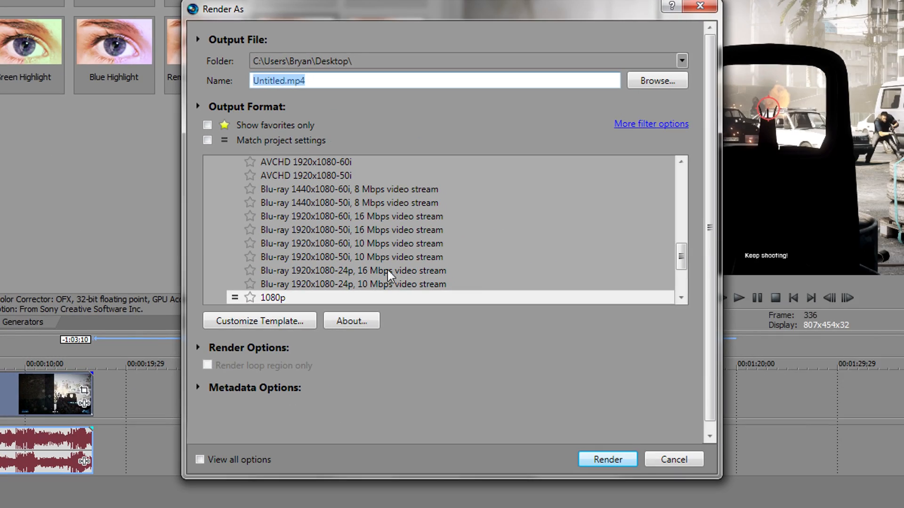
drag(683, 257, 682, 192)
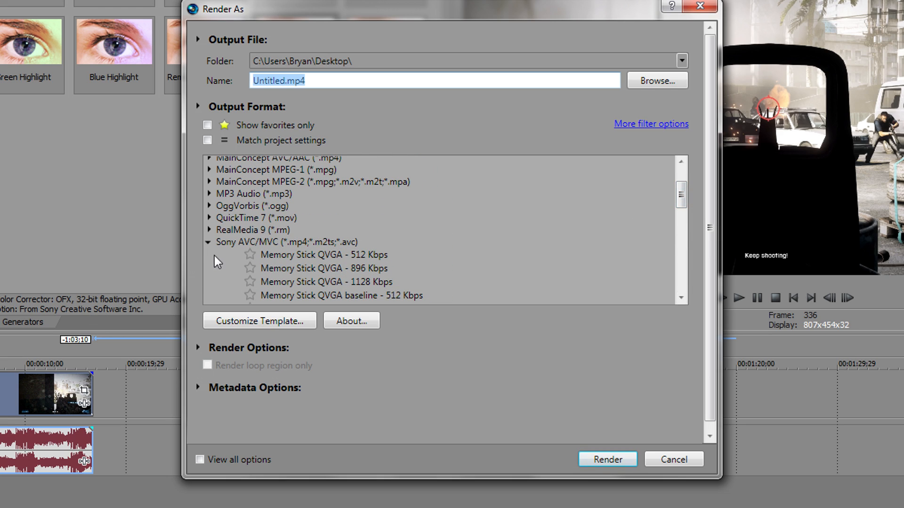
click(210, 242)
mouse_move(683, 226)
mouse_down()
mouse_move(683, 244)
mouse_move(681, 236)
mouse_up()
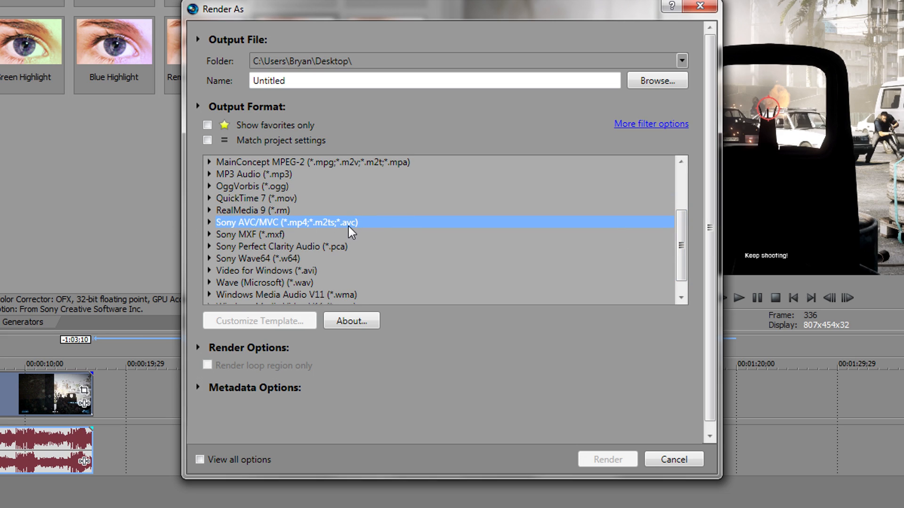
click(208, 223)
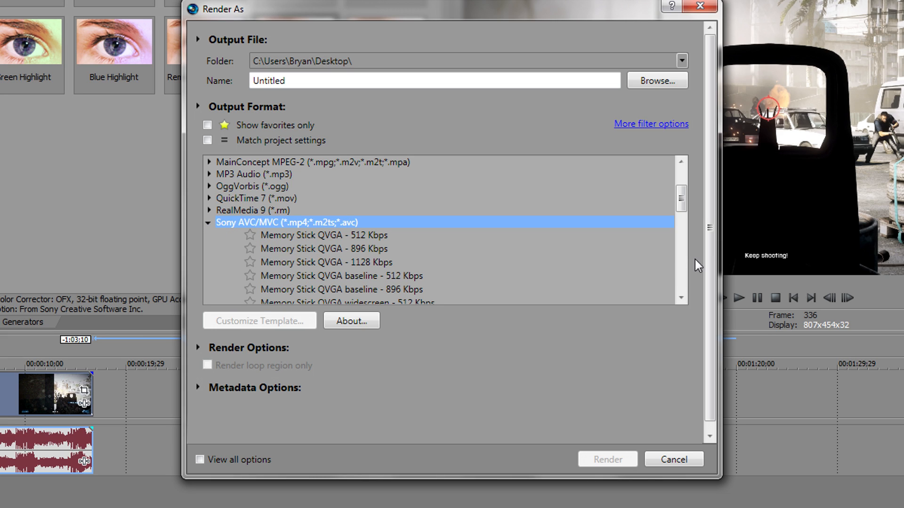
drag(679, 193, 667, 234)
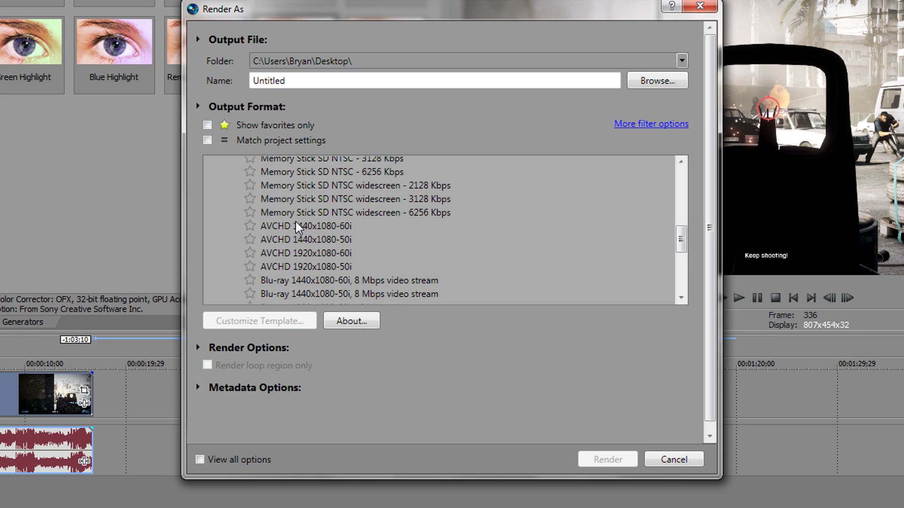
click(285, 269)
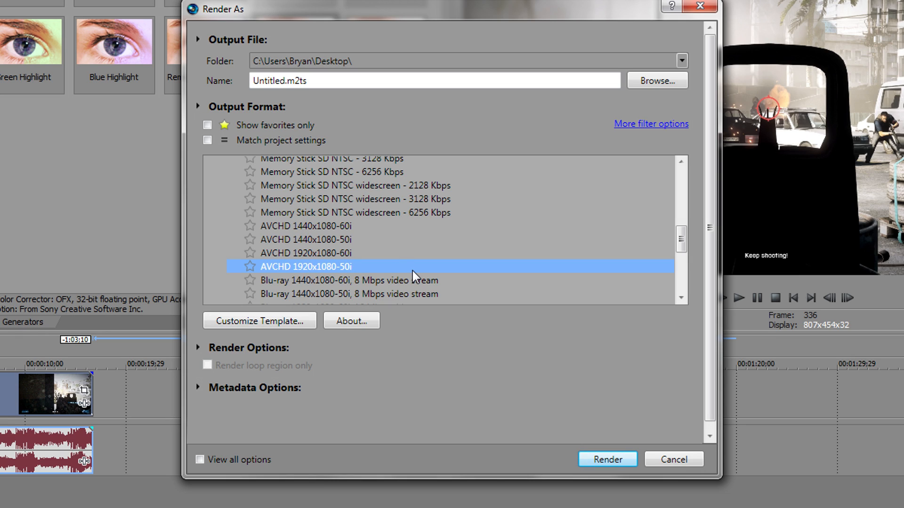
Step: In the template's custom settings, keep 1920x1080 frame size and set 59.940 (Double NTSC) frame rate
click(286, 322)
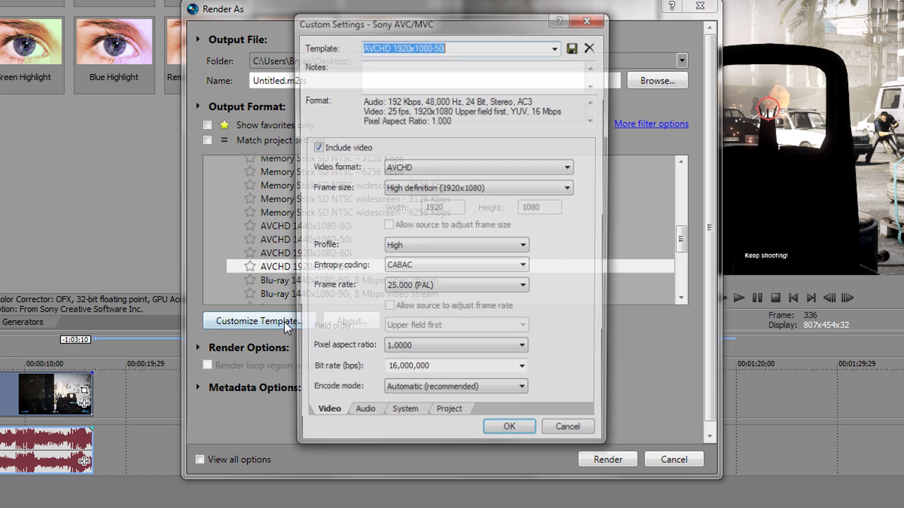
drag(441, 27, 374, 22)
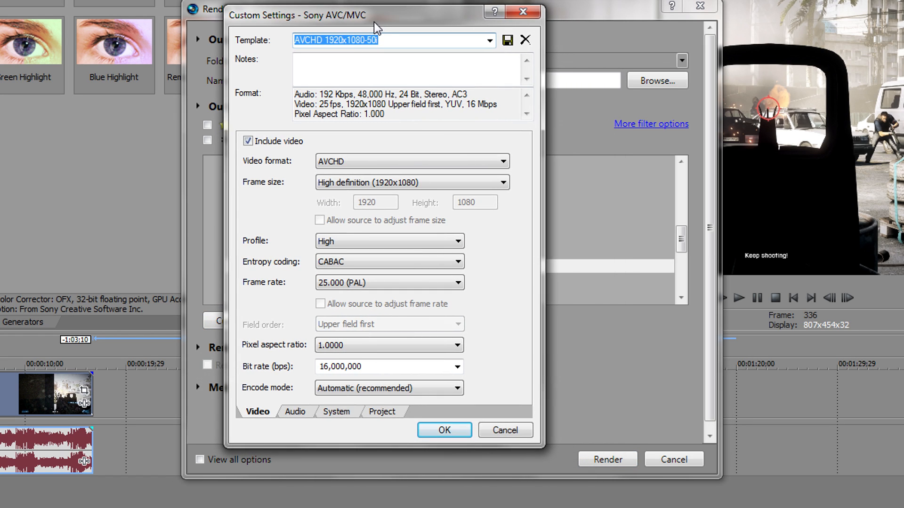
click(459, 188)
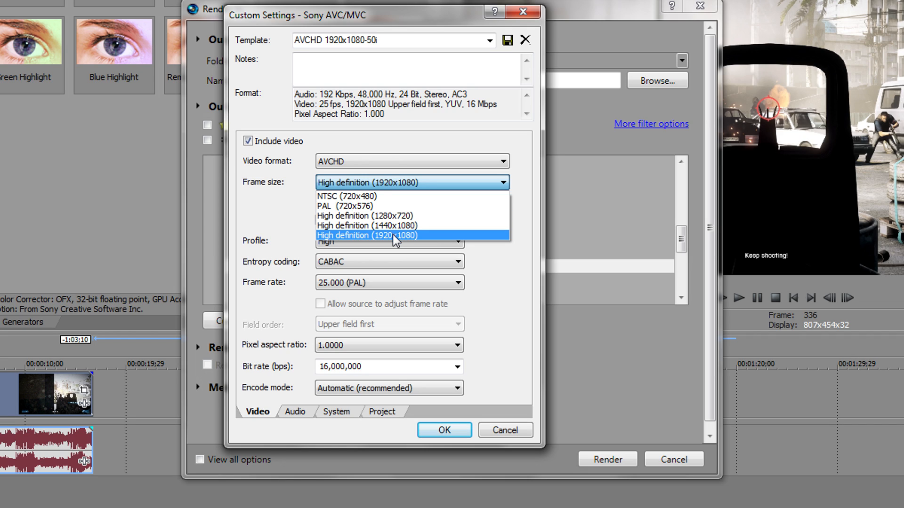
click(395, 241)
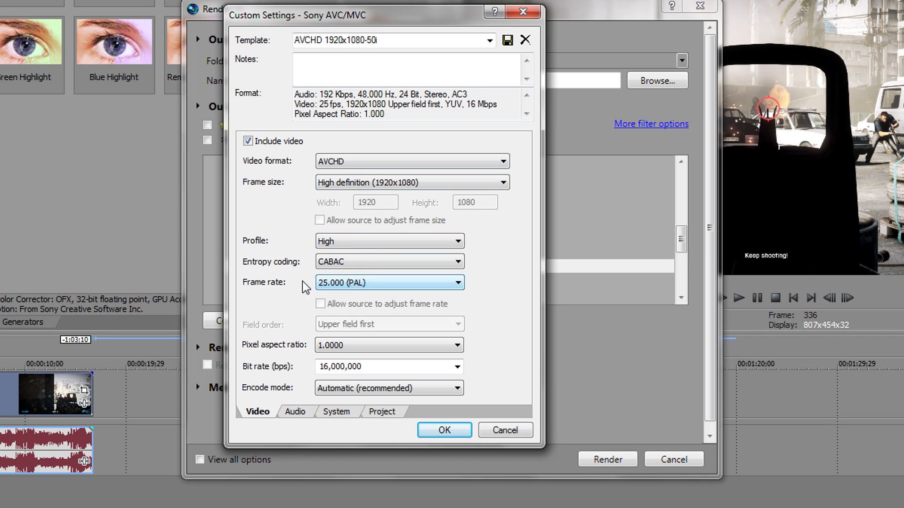
click(358, 285)
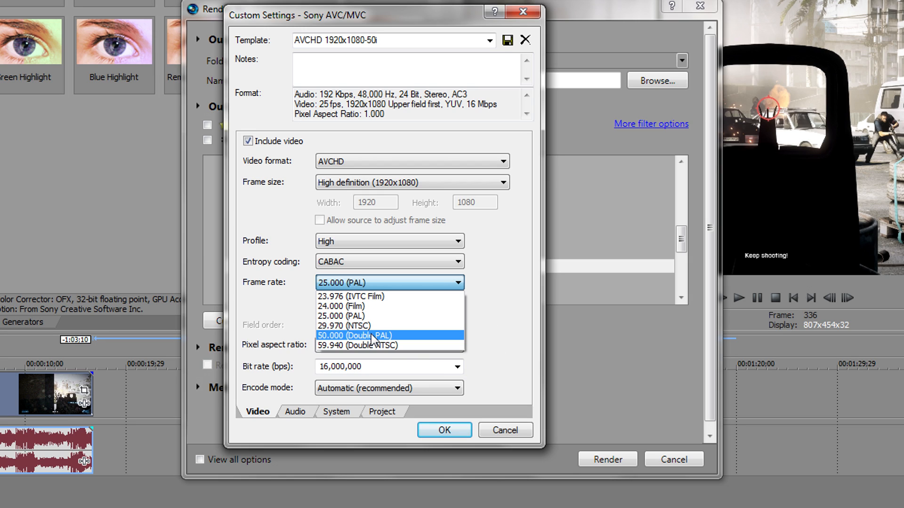
click(377, 346)
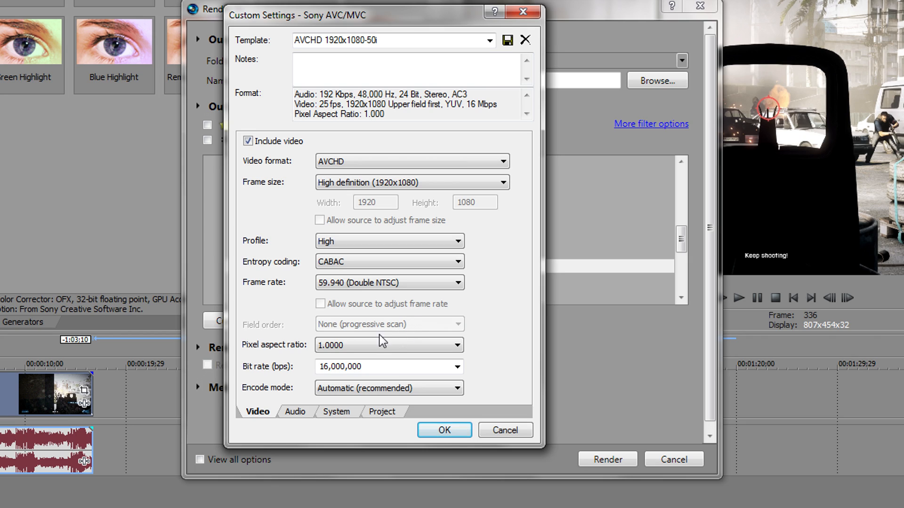
click(392, 281)
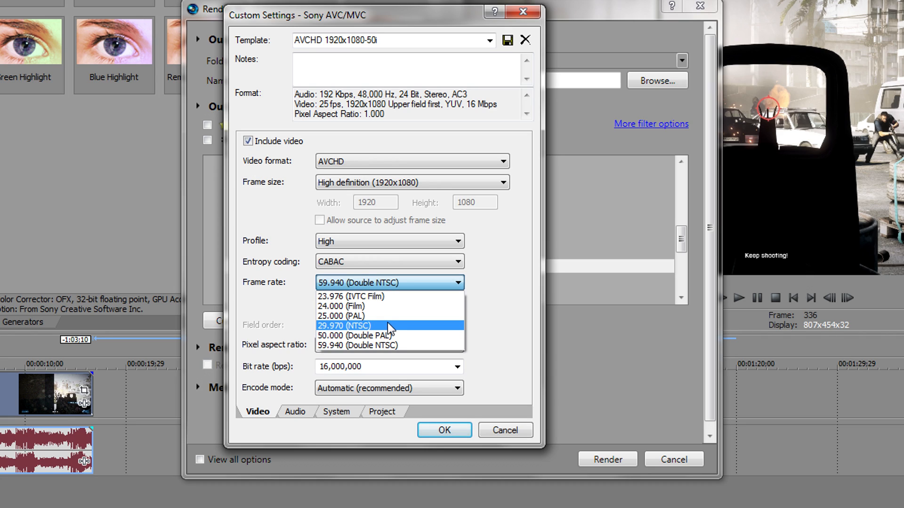
click(381, 287)
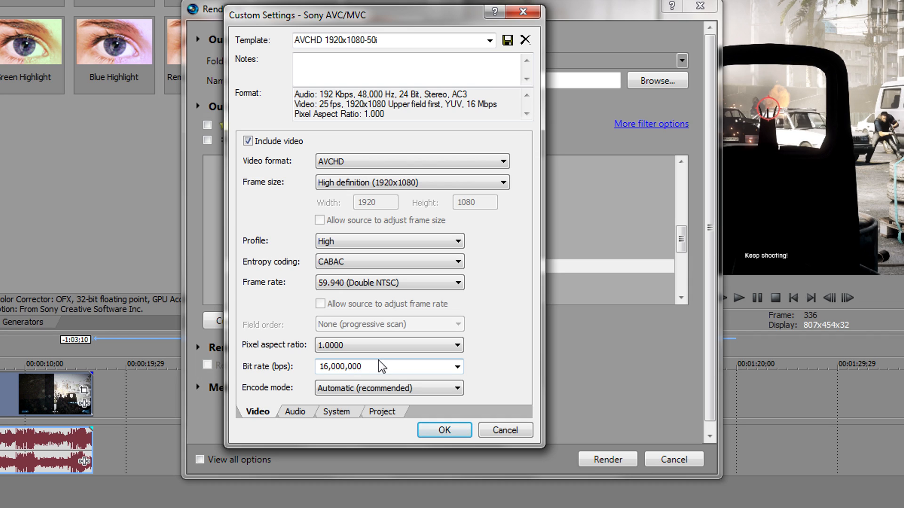
Step: Set the video bit rate to 25,999,360 bps
click(457, 369)
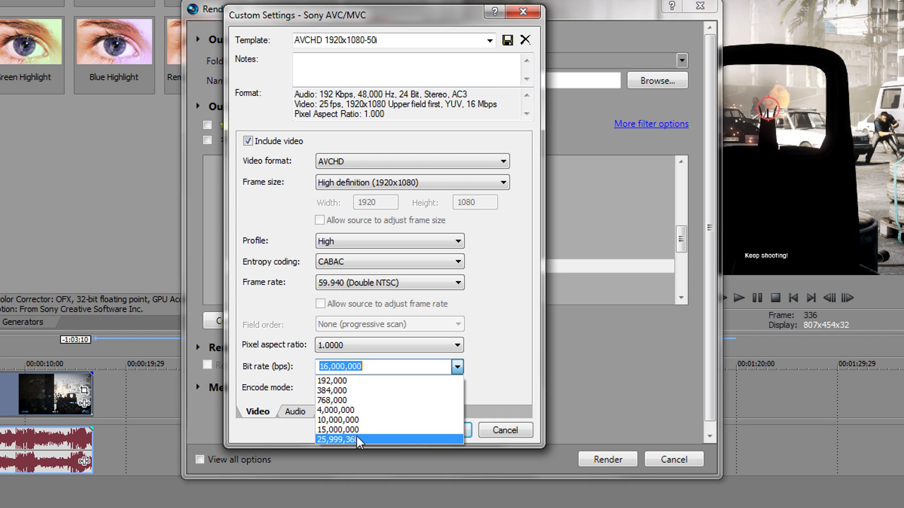
click(360, 440)
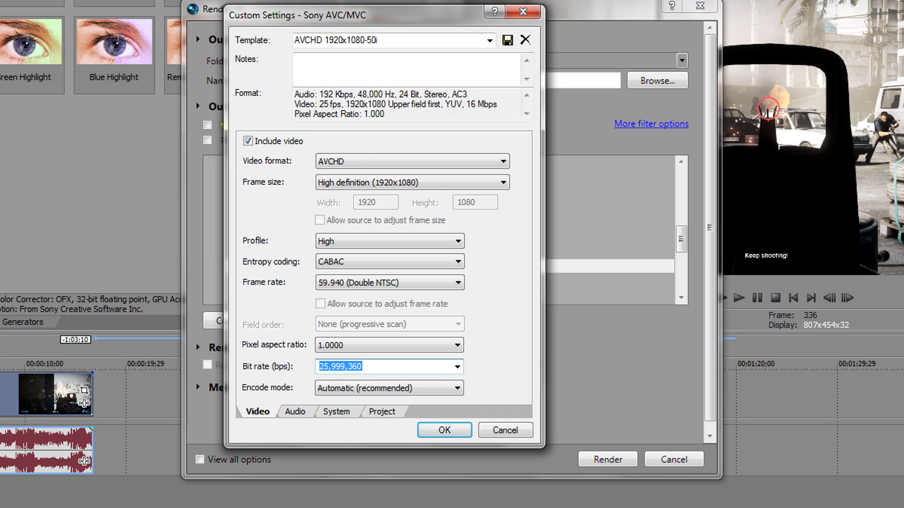
click(457, 366)
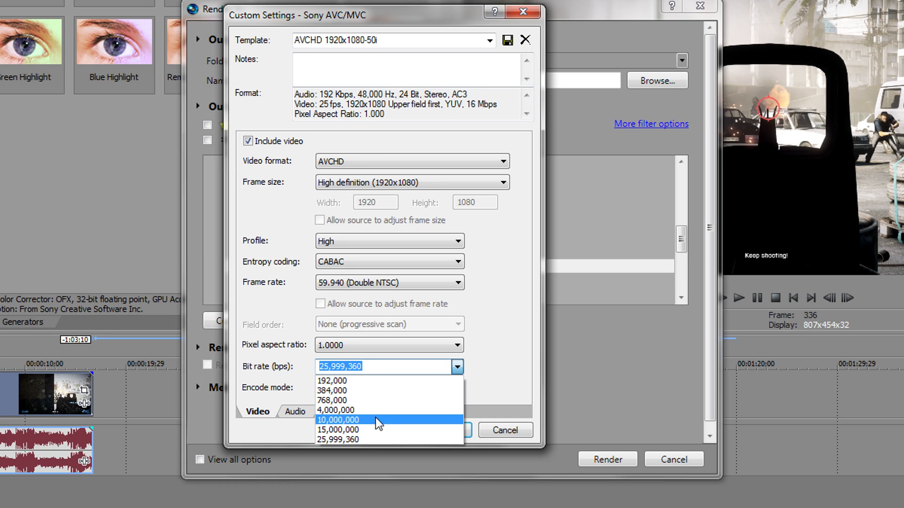
click(359, 430)
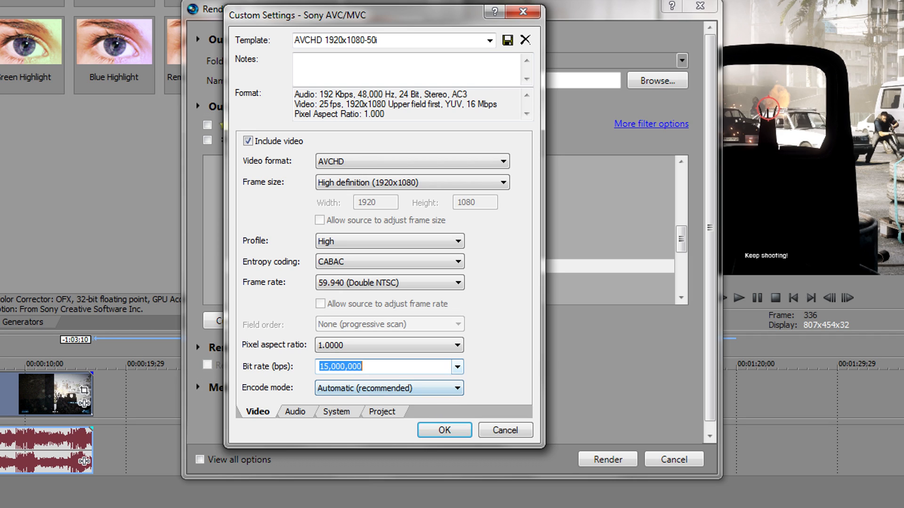
click(457, 368)
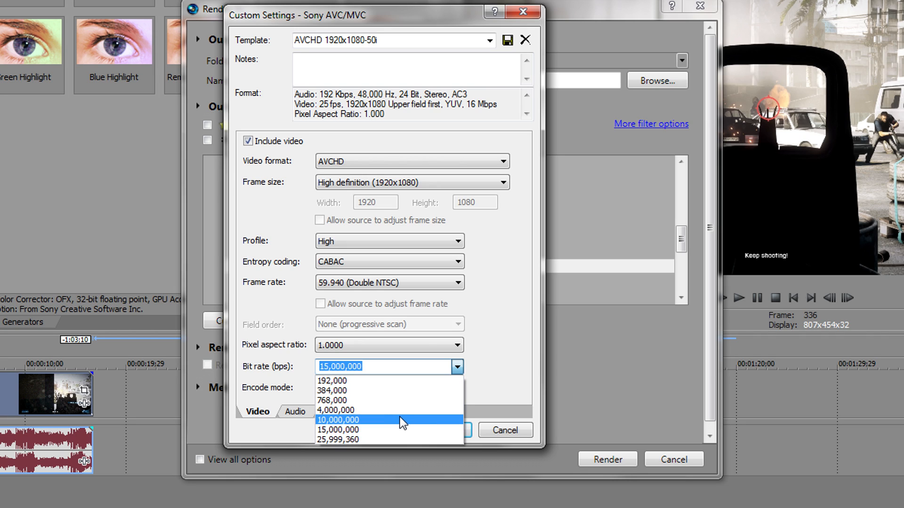
click(338, 440)
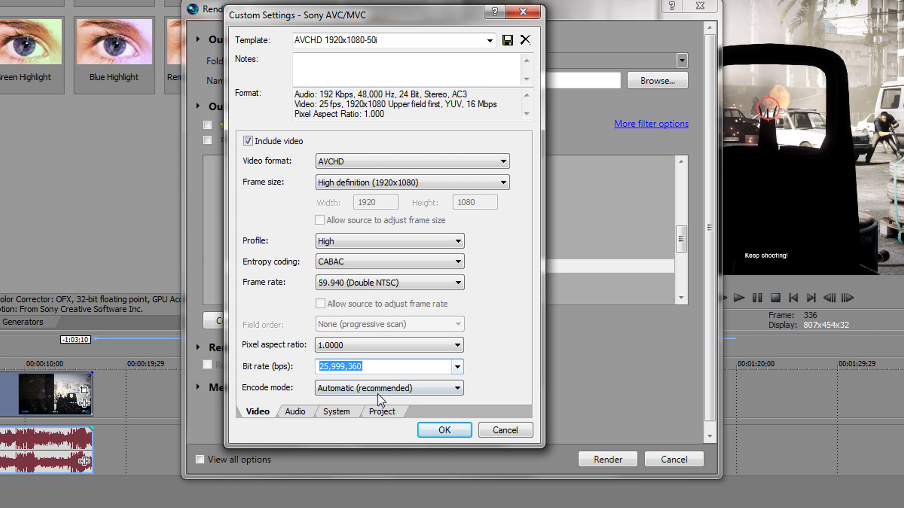
Step: Set video rendering quality to Best on the Project tab
click(304, 413)
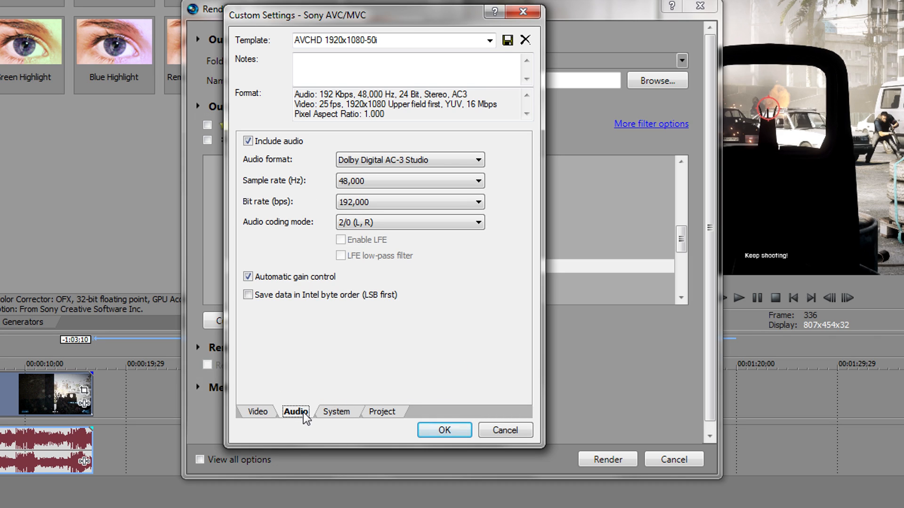
click(334, 414)
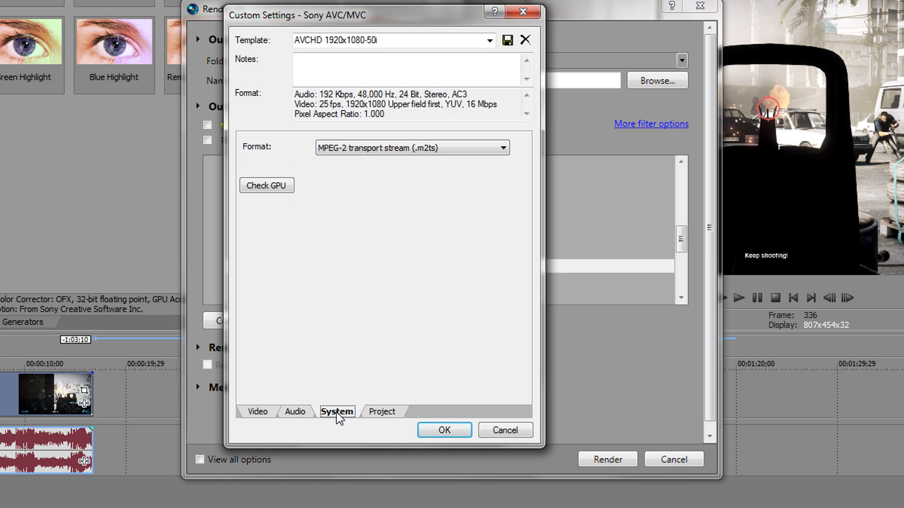
click(381, 413)
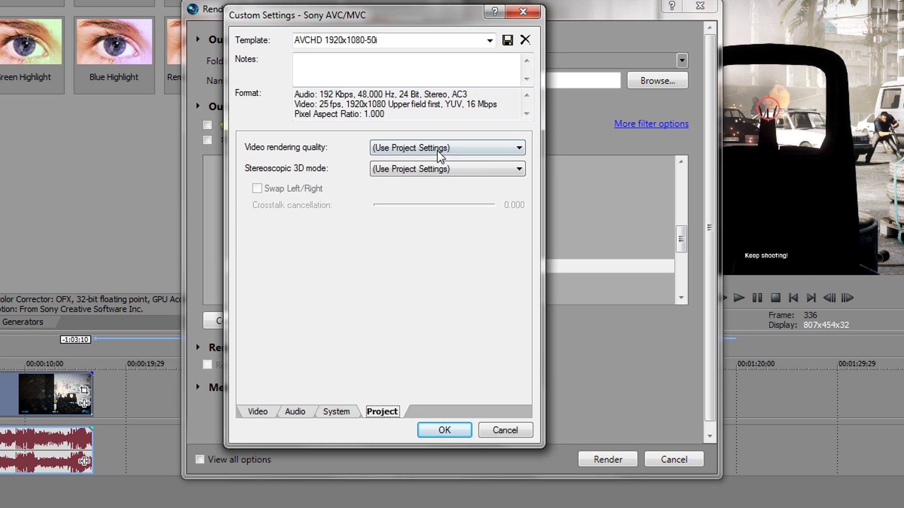
click(440, 154)
click(389, 203)
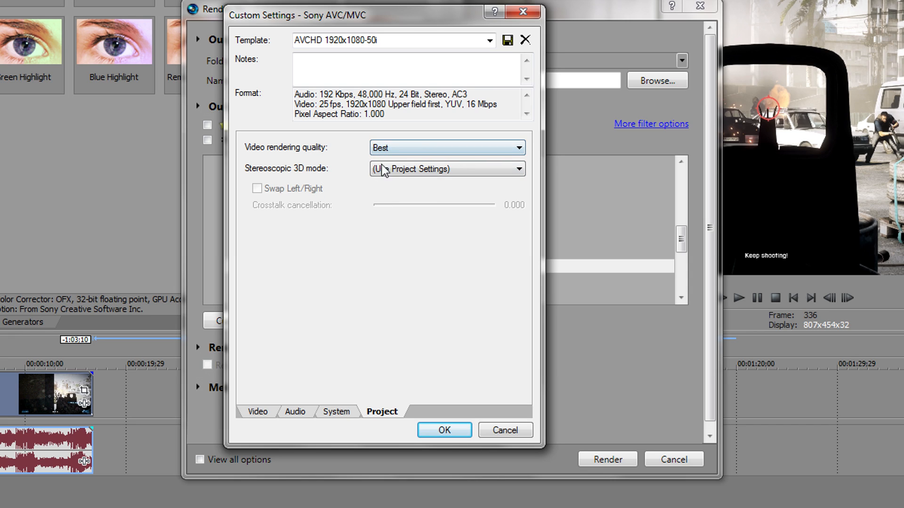
Step: Name the template 'BF3 Render Settings', save it, and close Custom Settings
double_click(372, 40)
triple_click(377, 40)
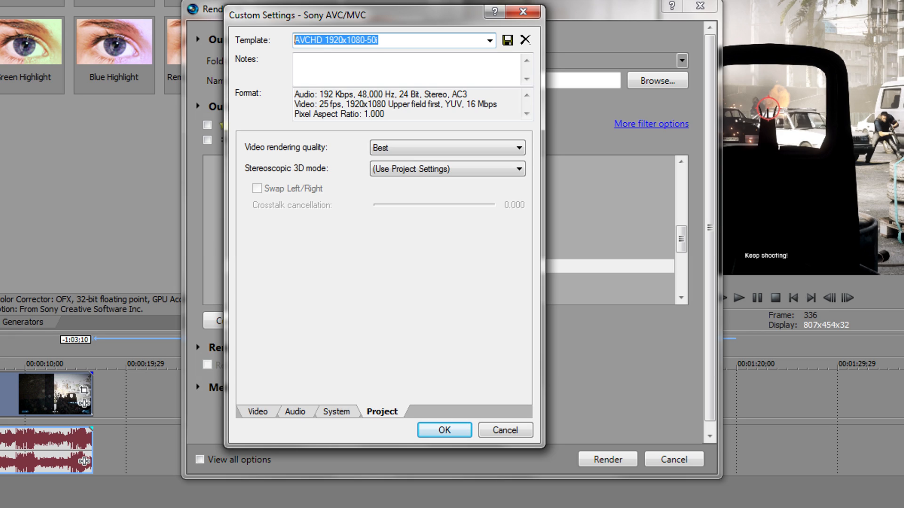
text(BF3 Render Settings)
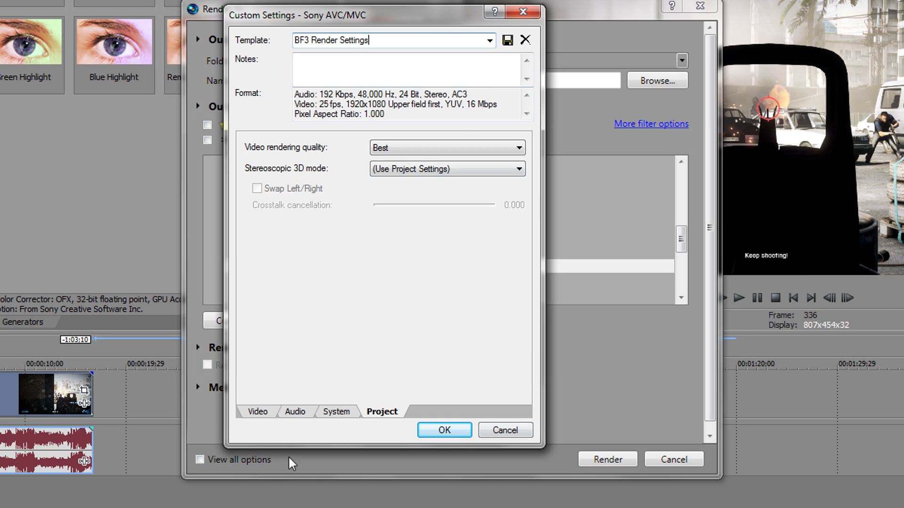
click(258, 412)
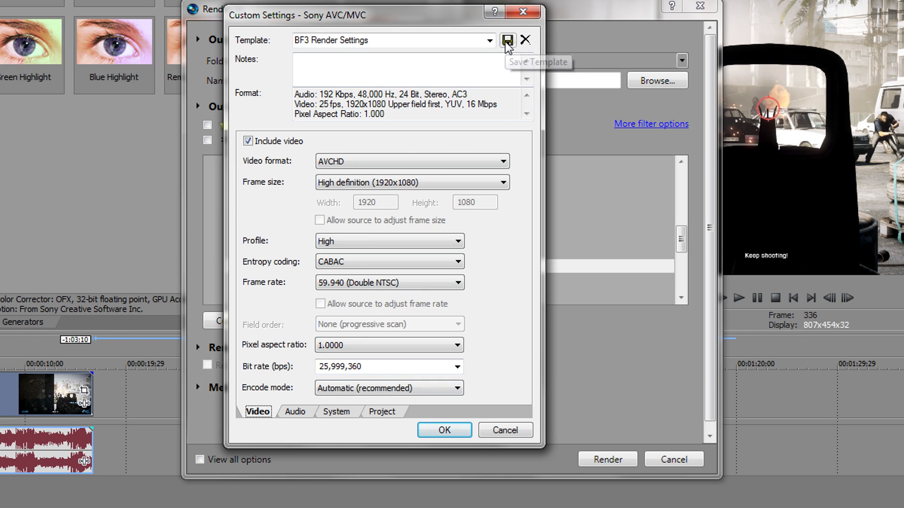
drag(451, 23, 422, 108)
click(509, 103)
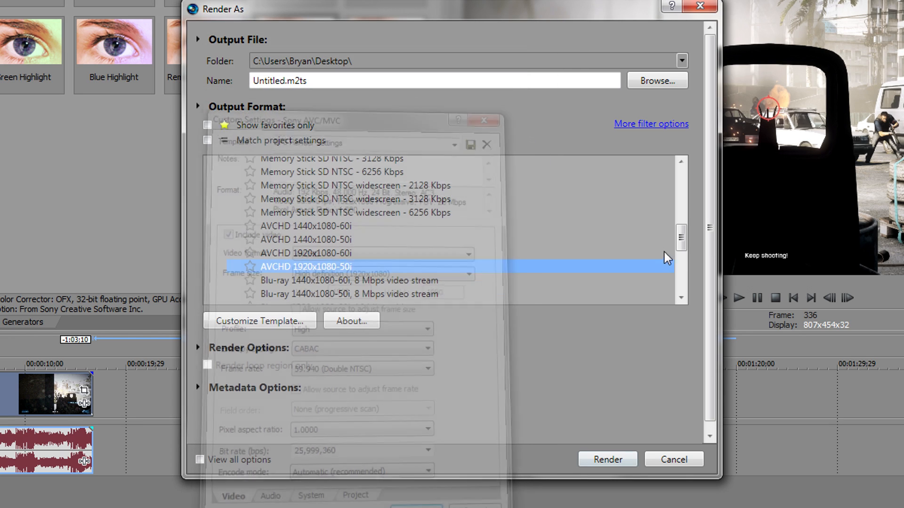
Step: Render the project to Untitled.m2ts with the BF3 Render Settings template
drag(680, 240, 696, 274)
click(282, 227)
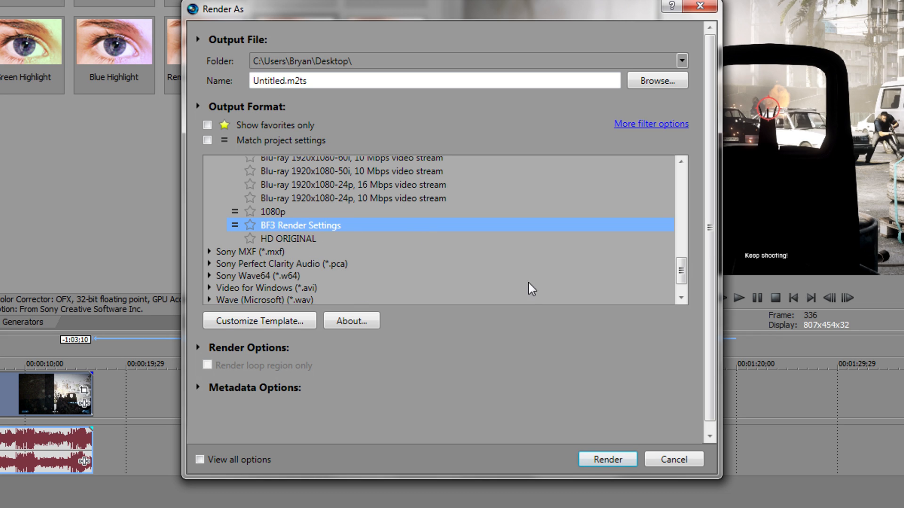
click(605, 458)
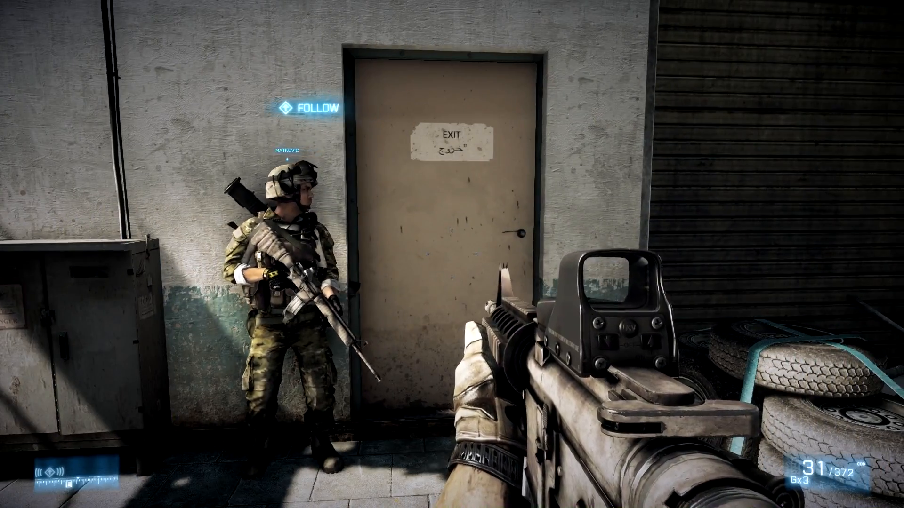
Step: Play the clip past the Frostbite 2 intro as the squad advances into the courtyard
key(w)
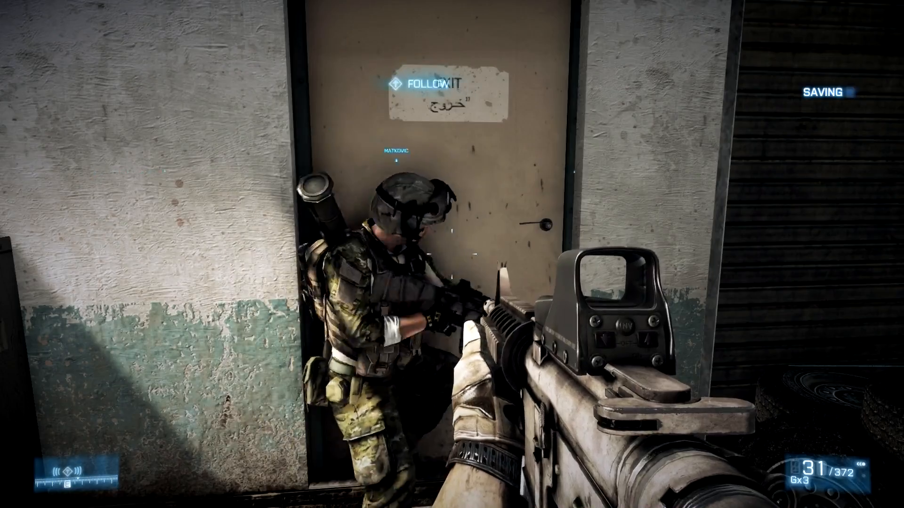
key(w)
key(w)
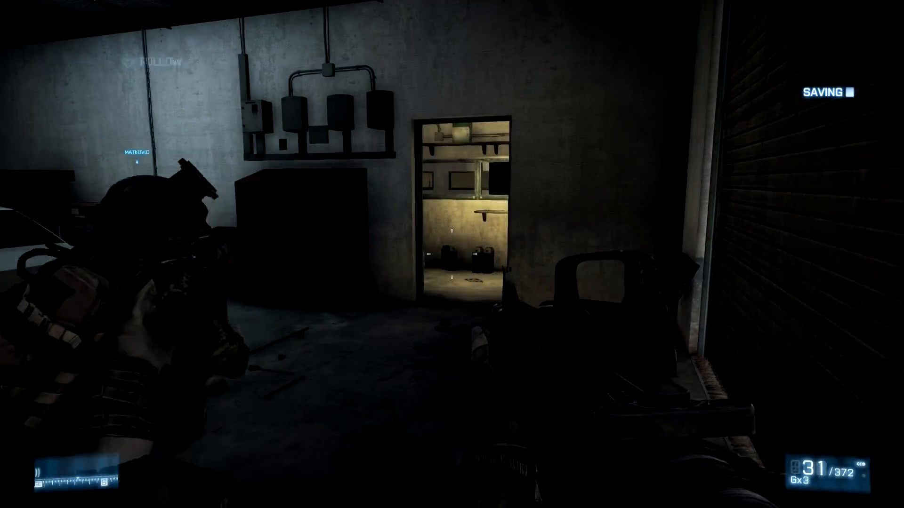
key(w)
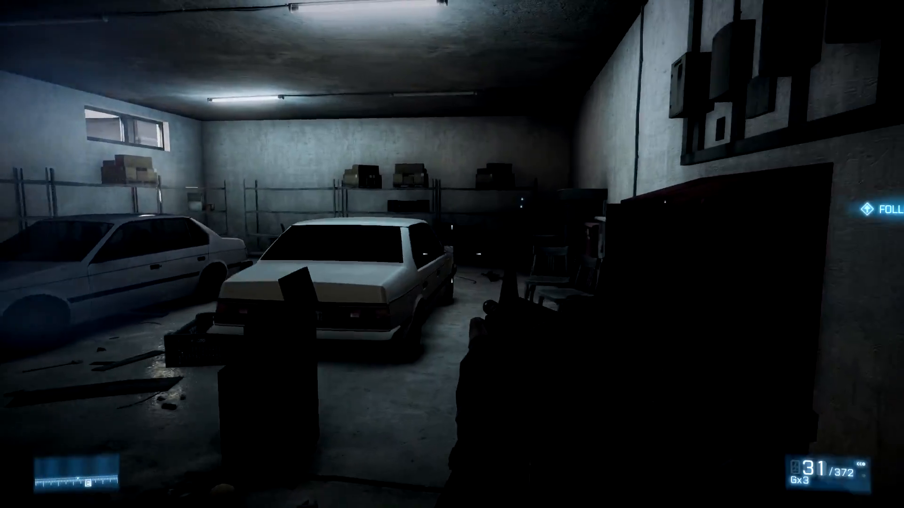
key(w)
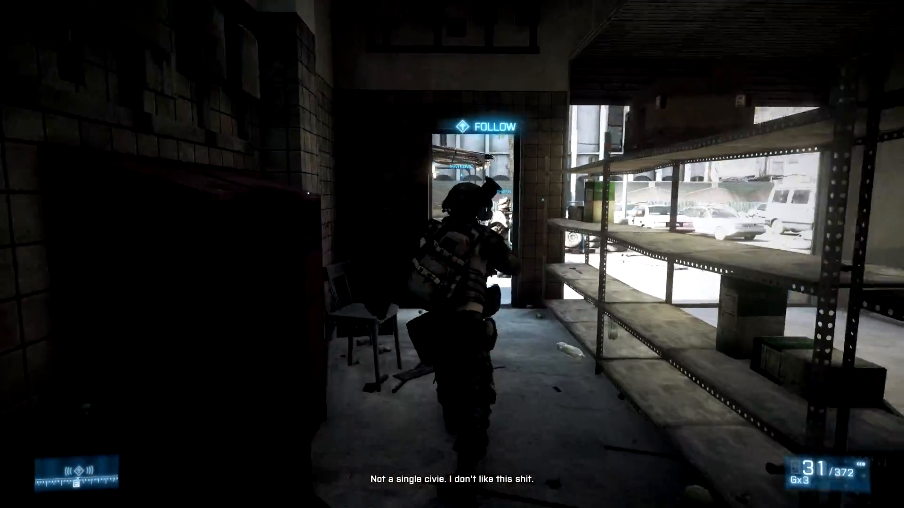
key(w)
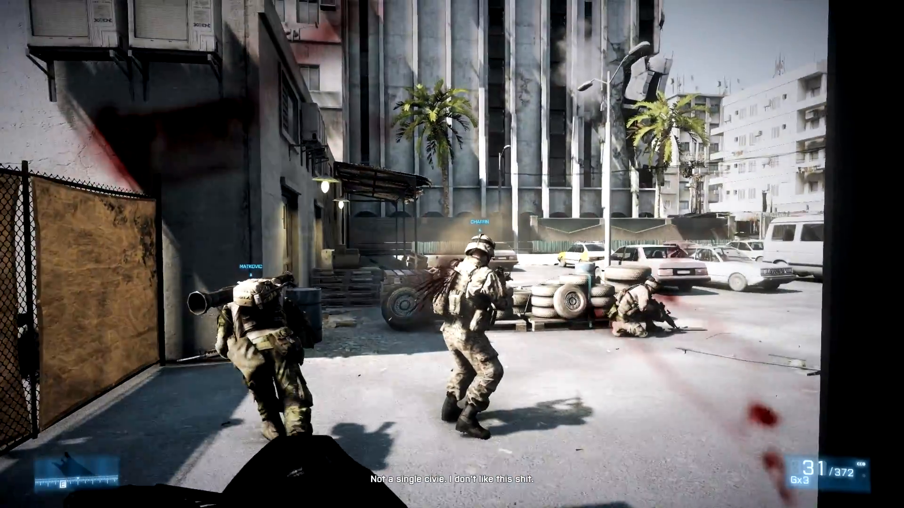
key(w)
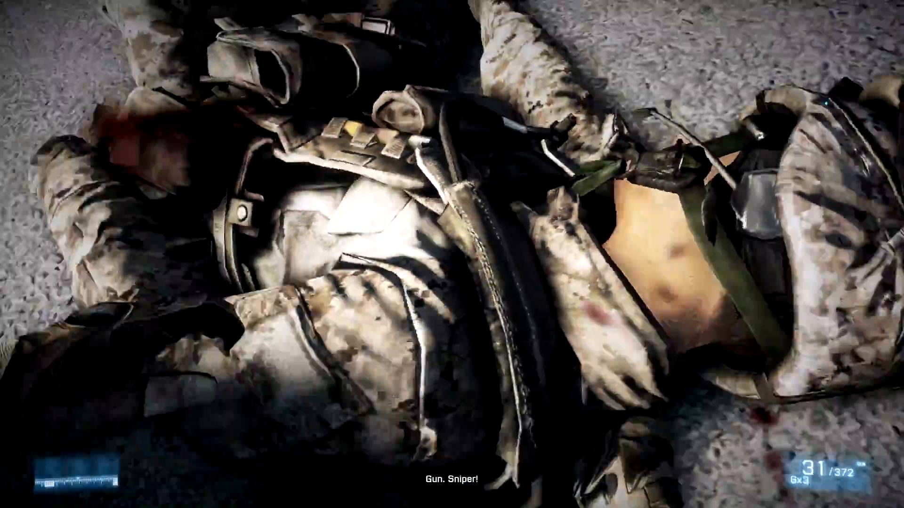
key(space)
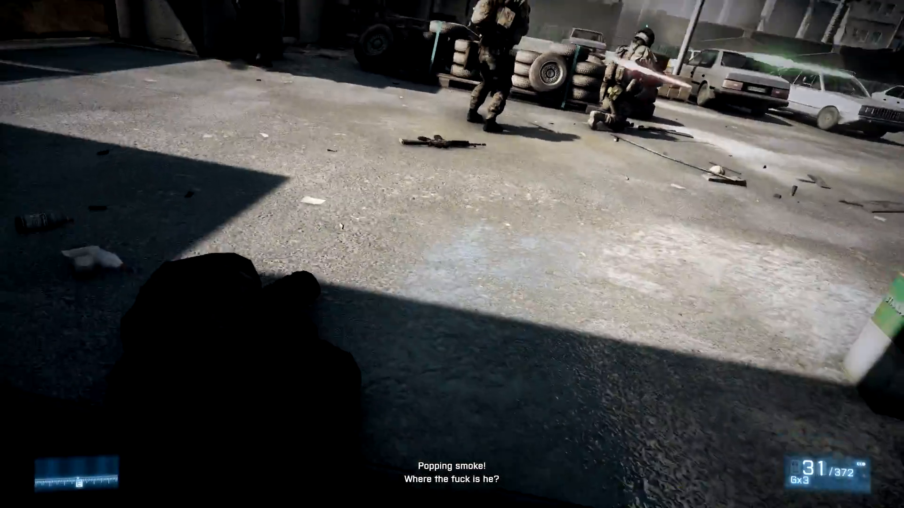
key(space)
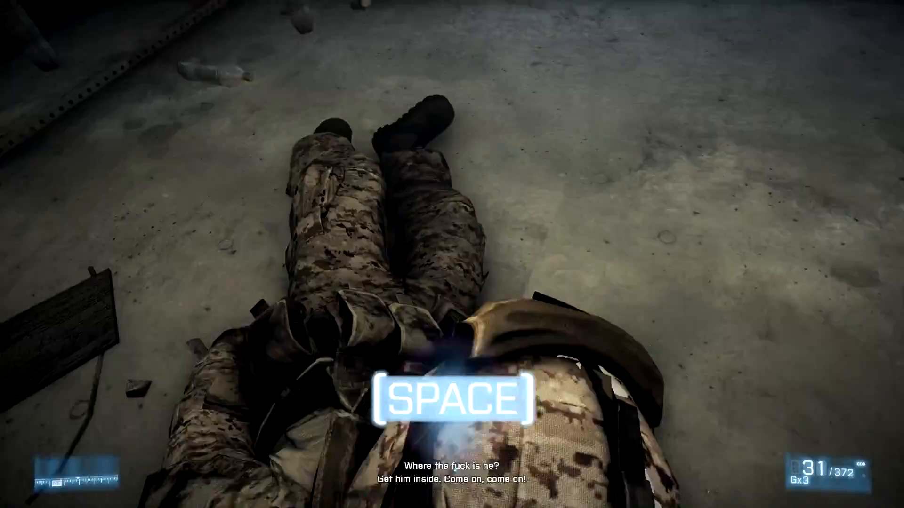
key(space)
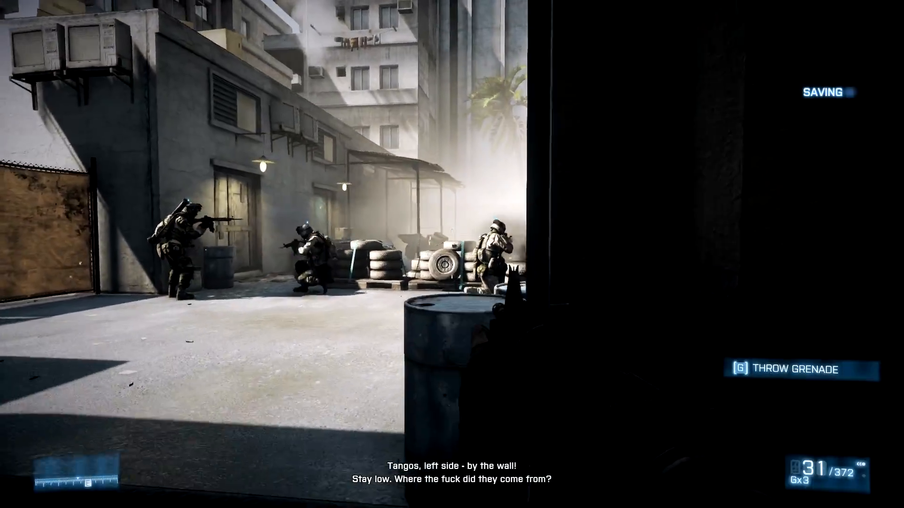
Step: Continue through the courtyard firefight until the objective changes to Secure Parking Lot
right_click(451, 254)
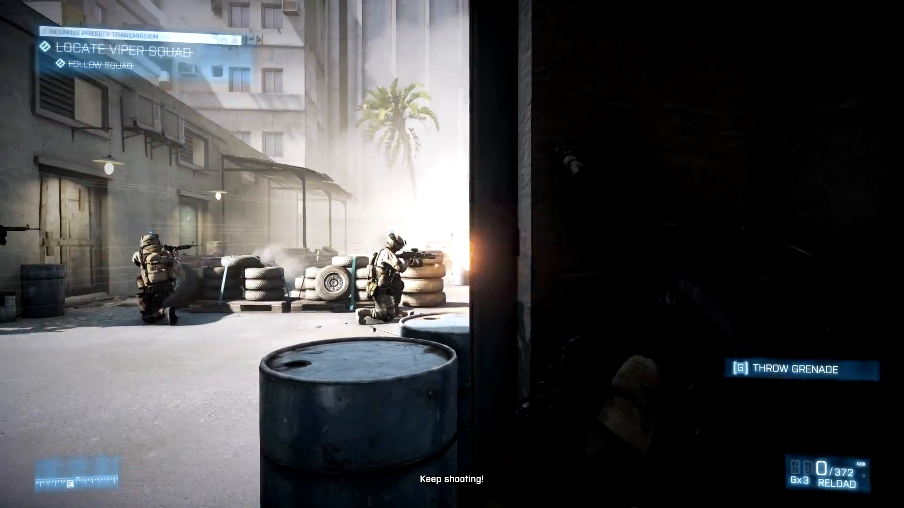
key(a)
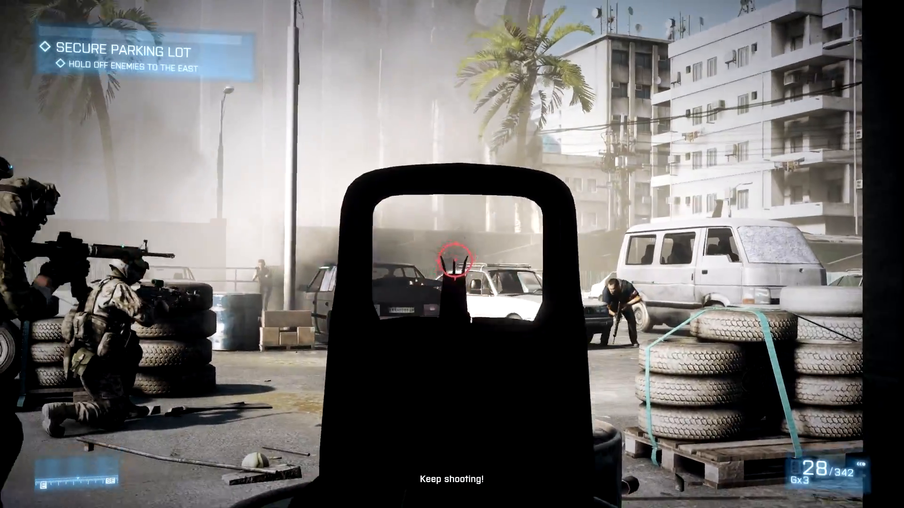
click(452, 254)
click(452, 255)
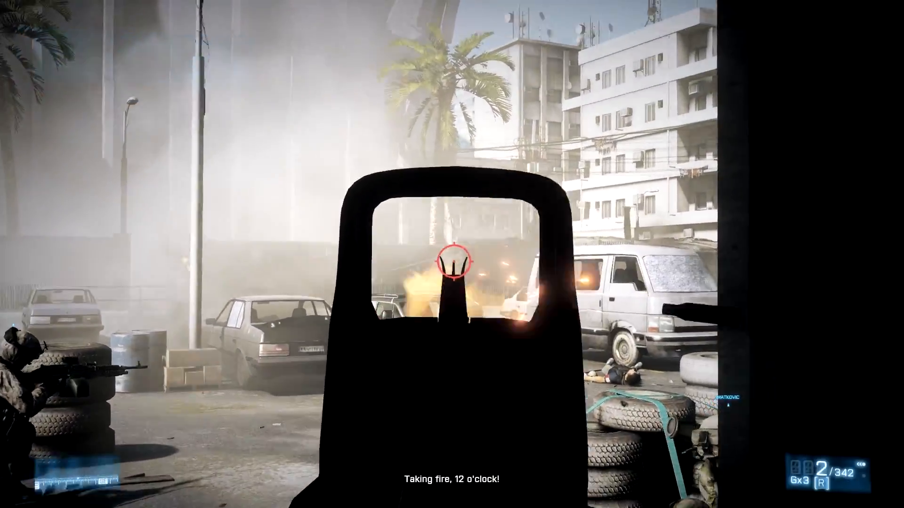
click(452, 255)
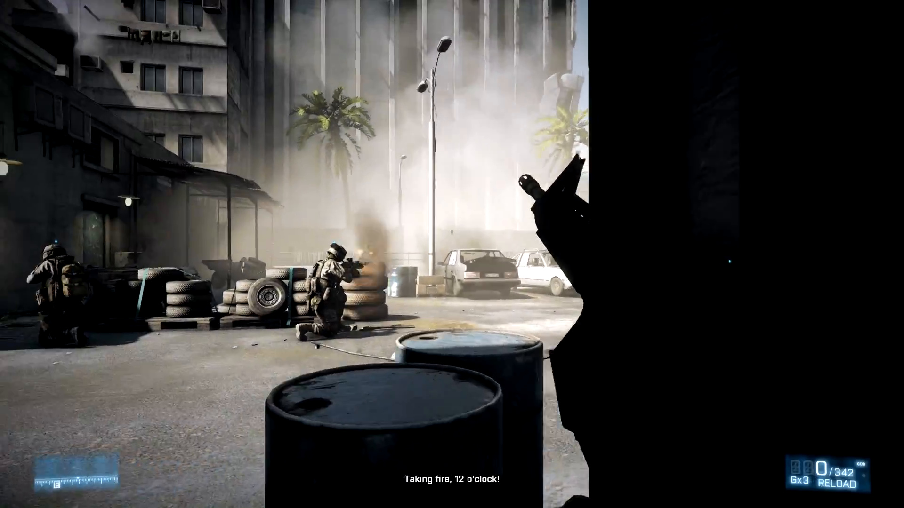
Step: Watch the parking-lot shootout through to the closing screenshot of the viewer's HD-video comment
key(d)
key(r)
key(a)
right_click(452, 254)
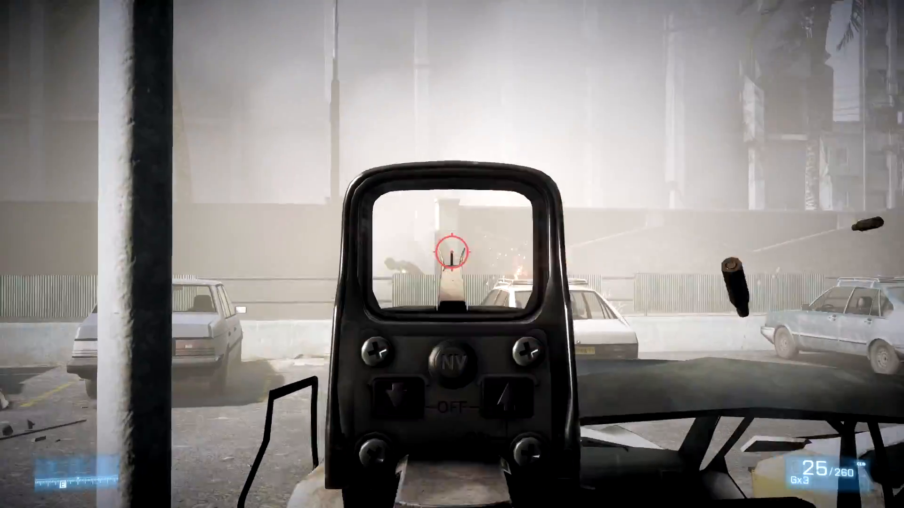
key(r)
key(w)
key(a)
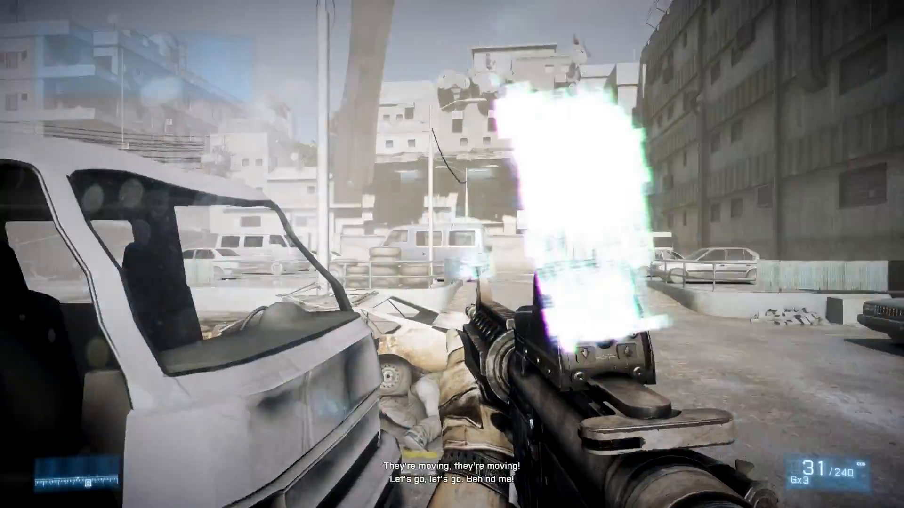